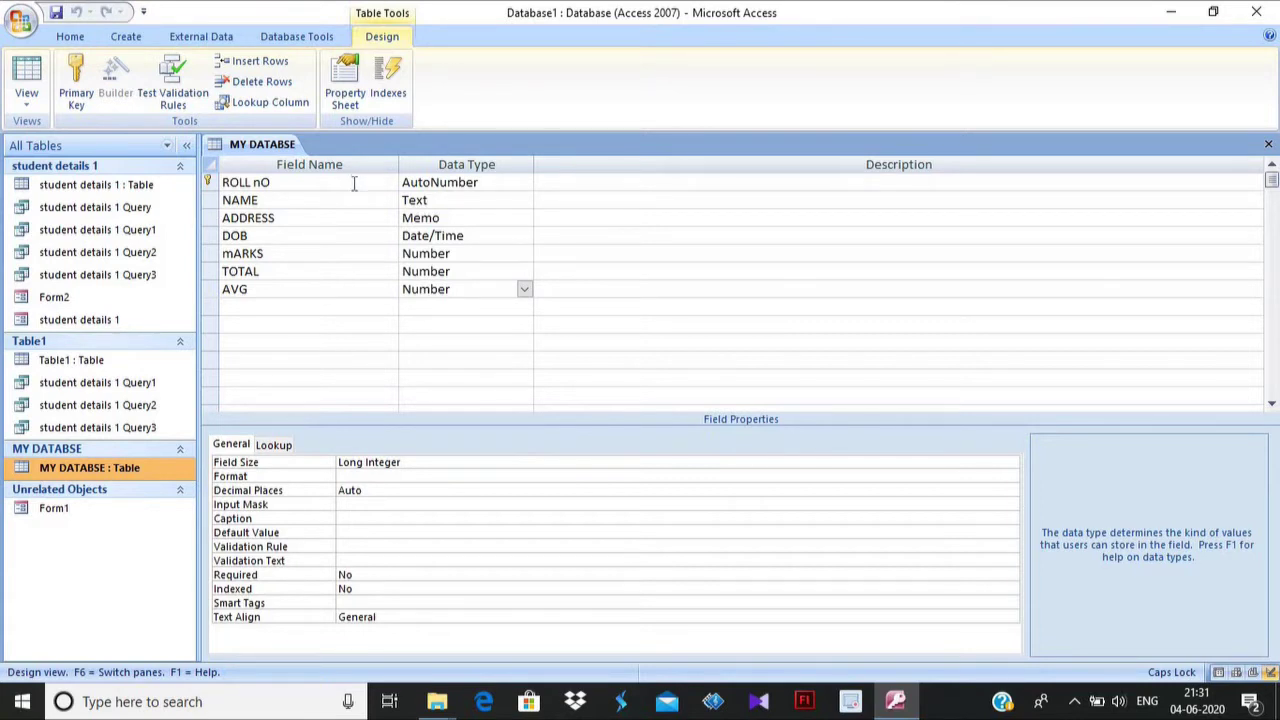
Save the MY DATABSE table, open its datasheet and add a third record with FGH in the NAME field.
double_click(150, 469)
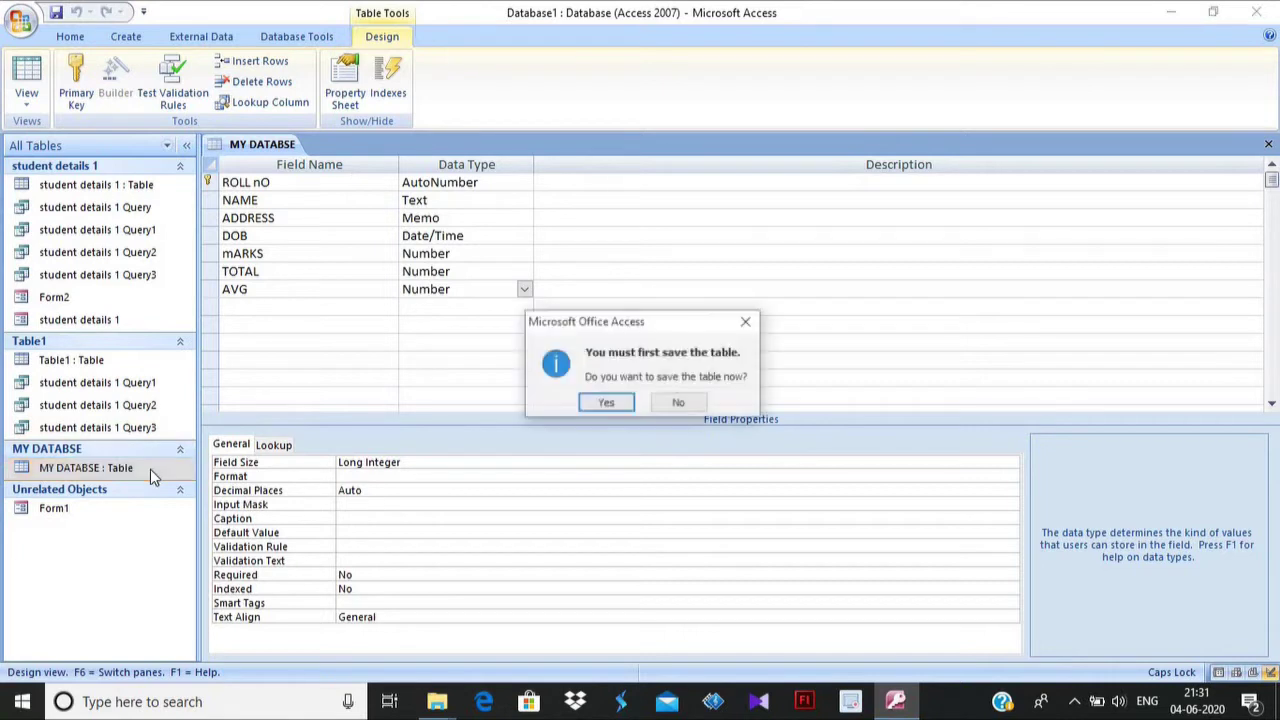
click(606, 403)
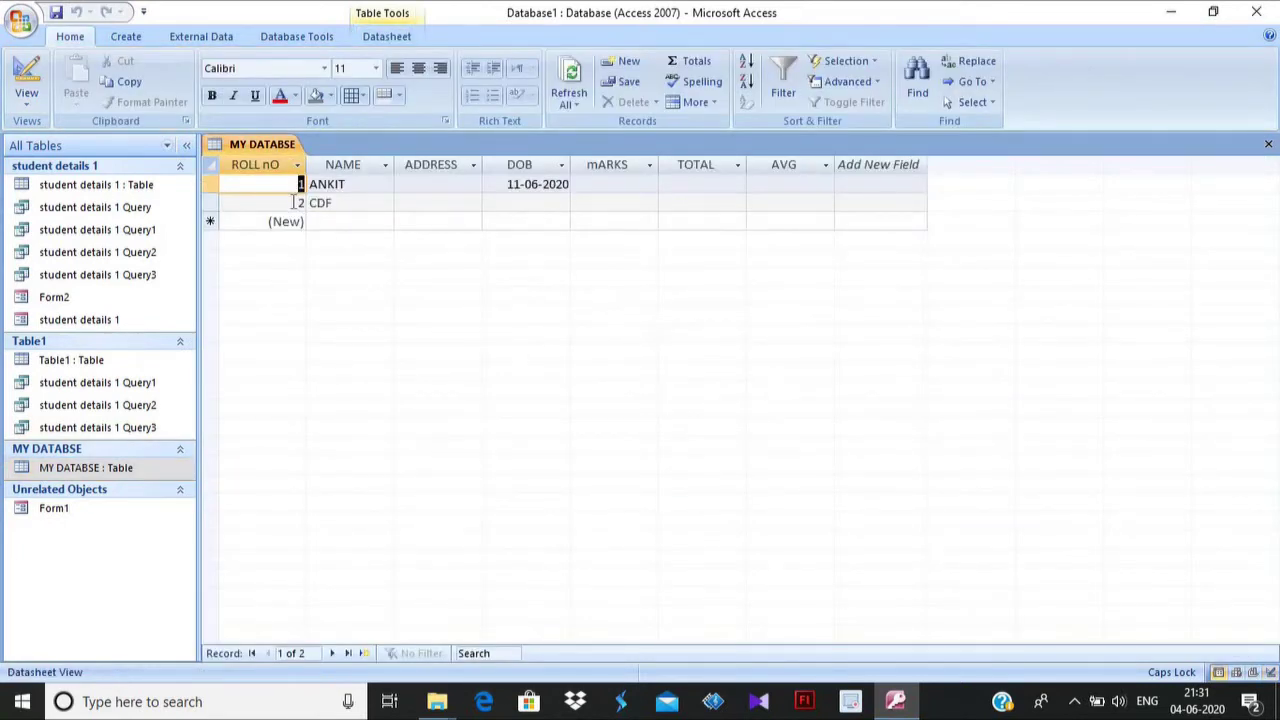
click(361, 207)
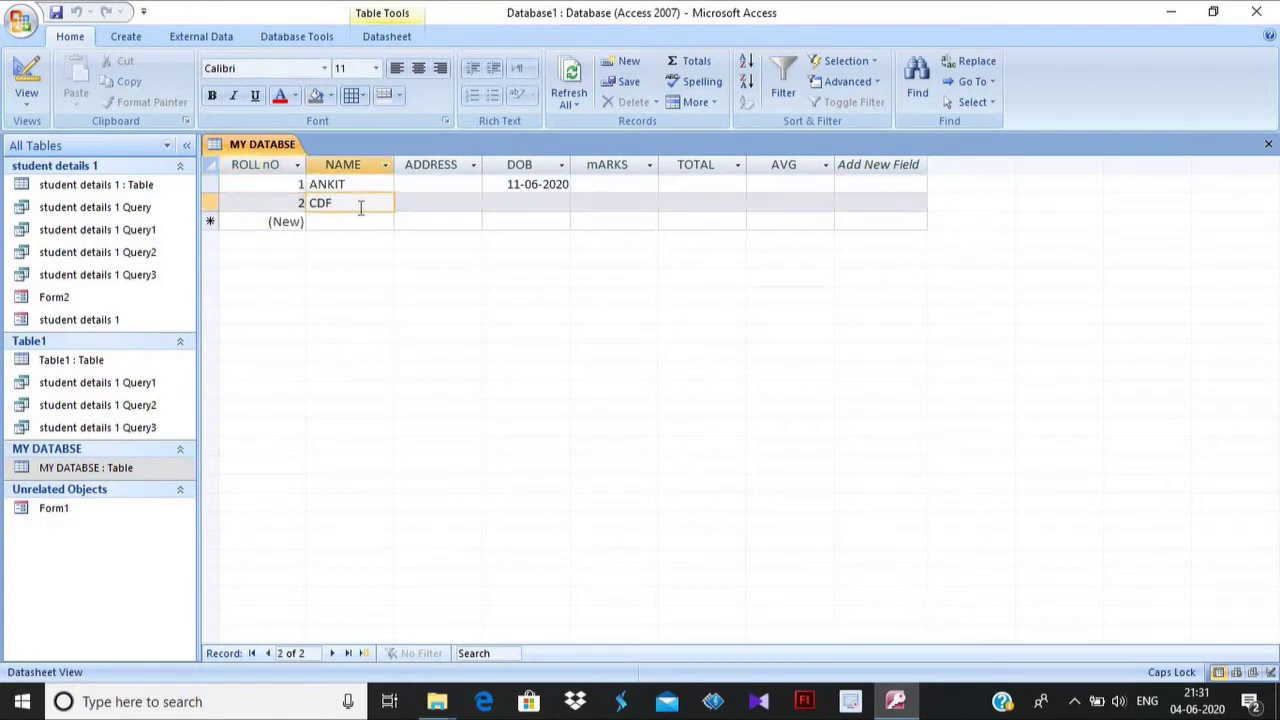
key(Tab)
key(Tab)
key(Tab)
key(Tab)
key(Tab)
key(Tab)
key(Tab)
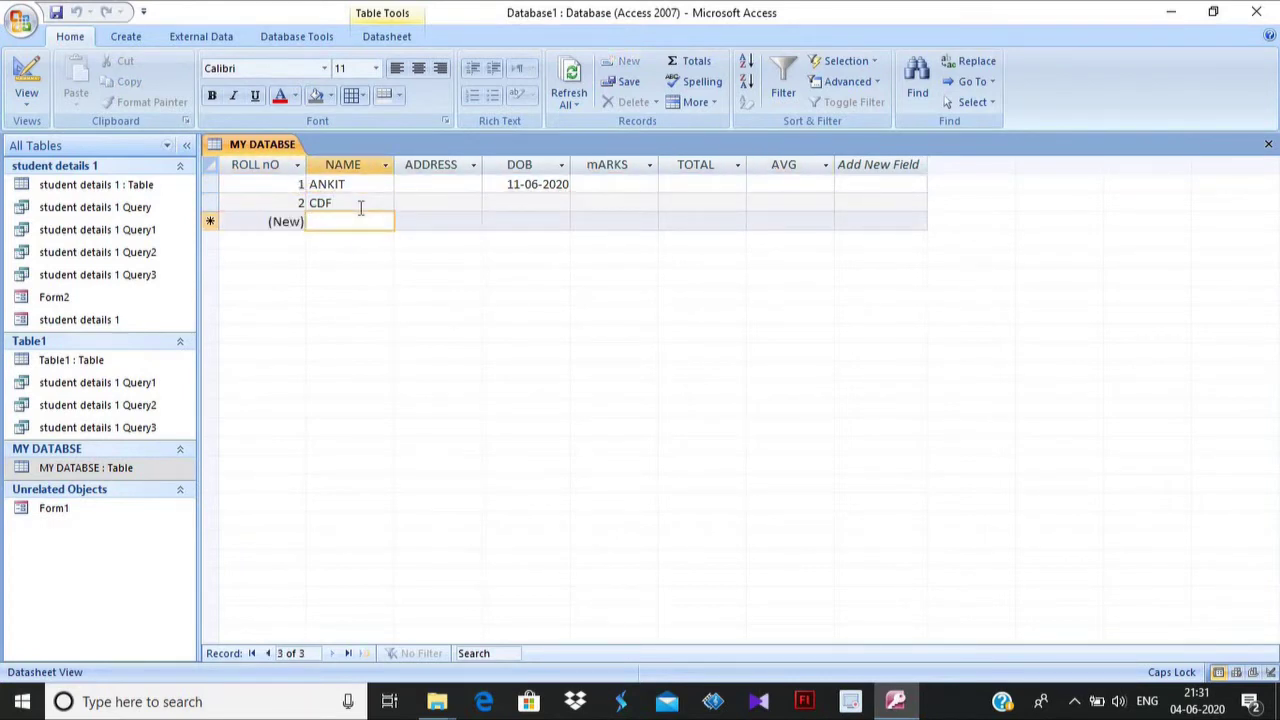
text(FGH)
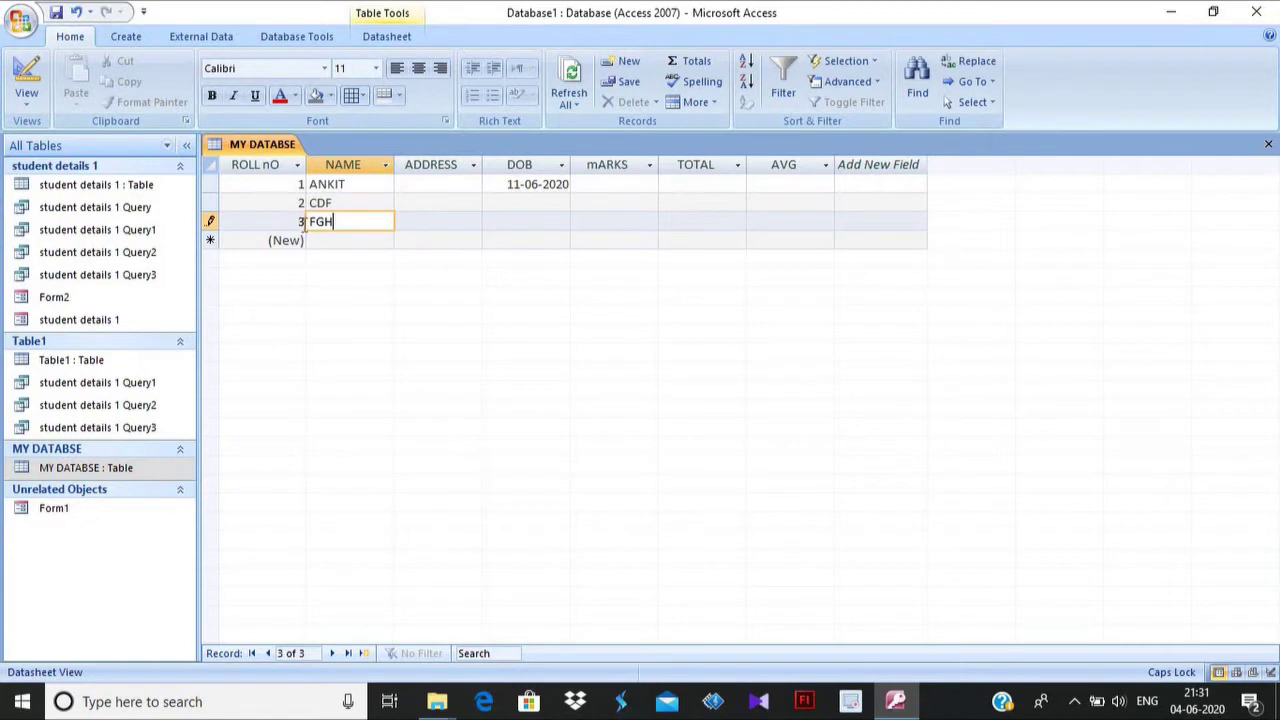
Try to delete the ROLL nO value of the FGH record.
click(304, 222)
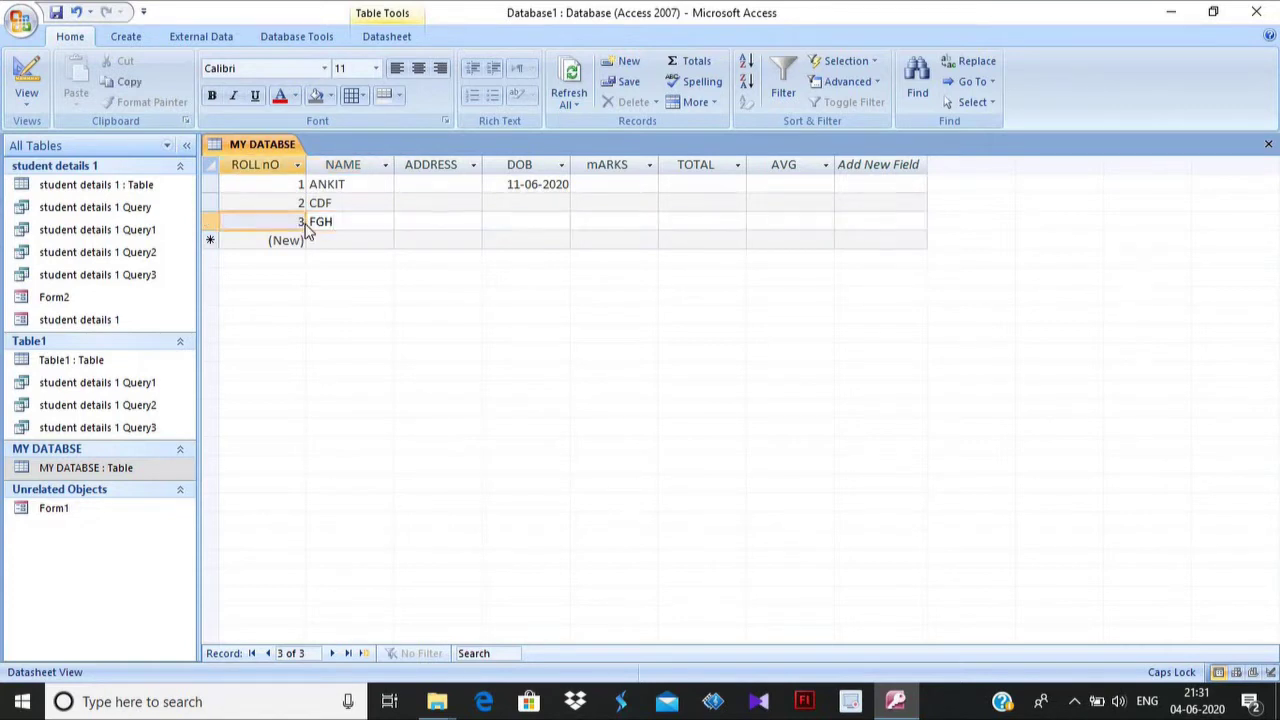
click(304, 222)
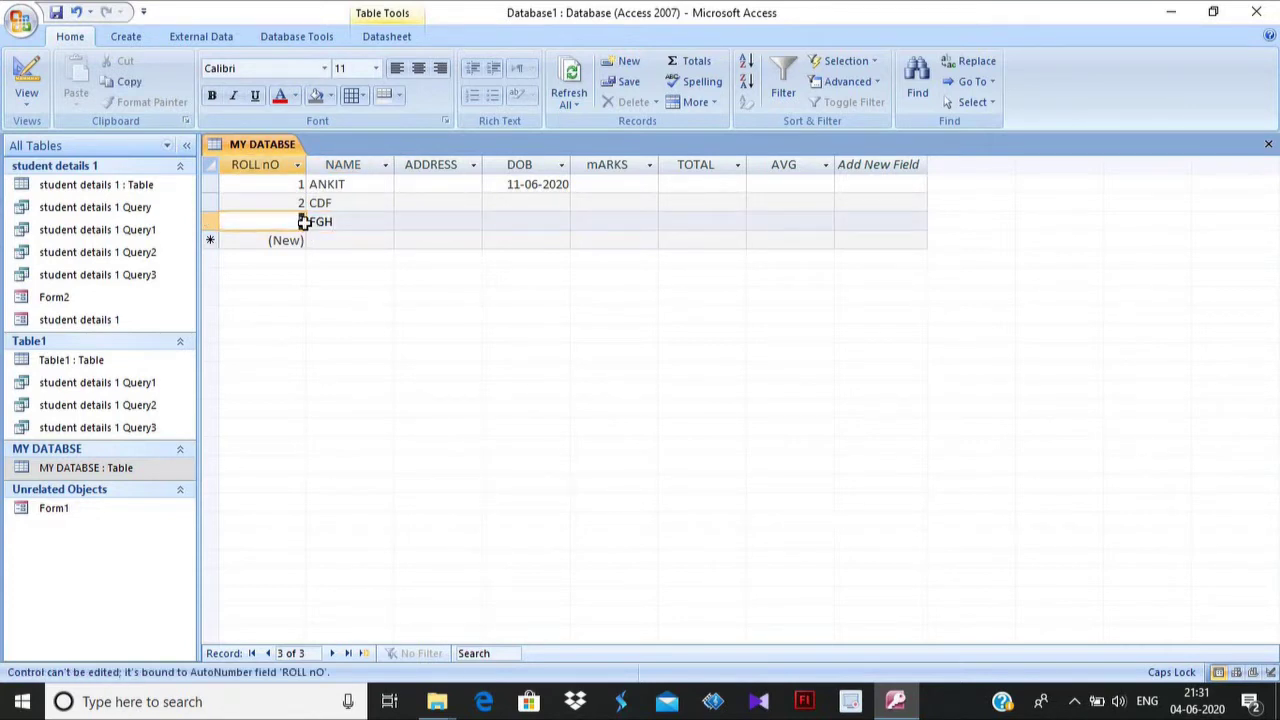
click(305, 222)
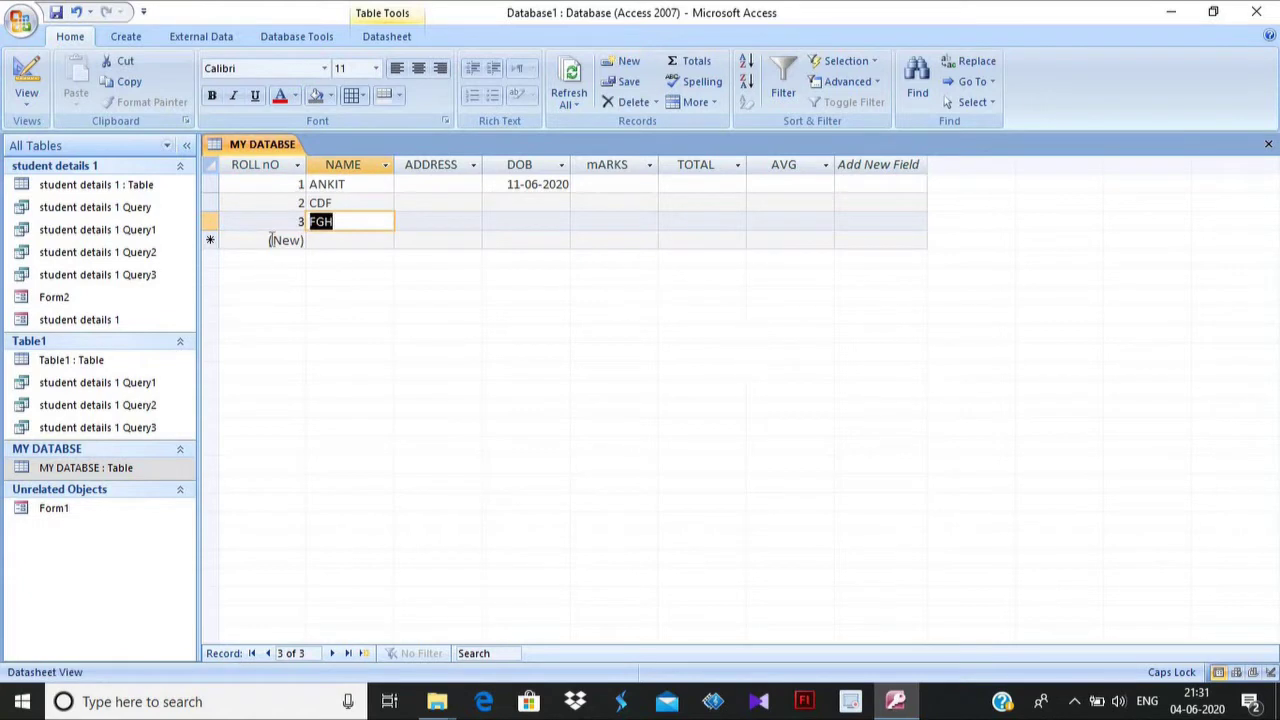
click(278, 224)
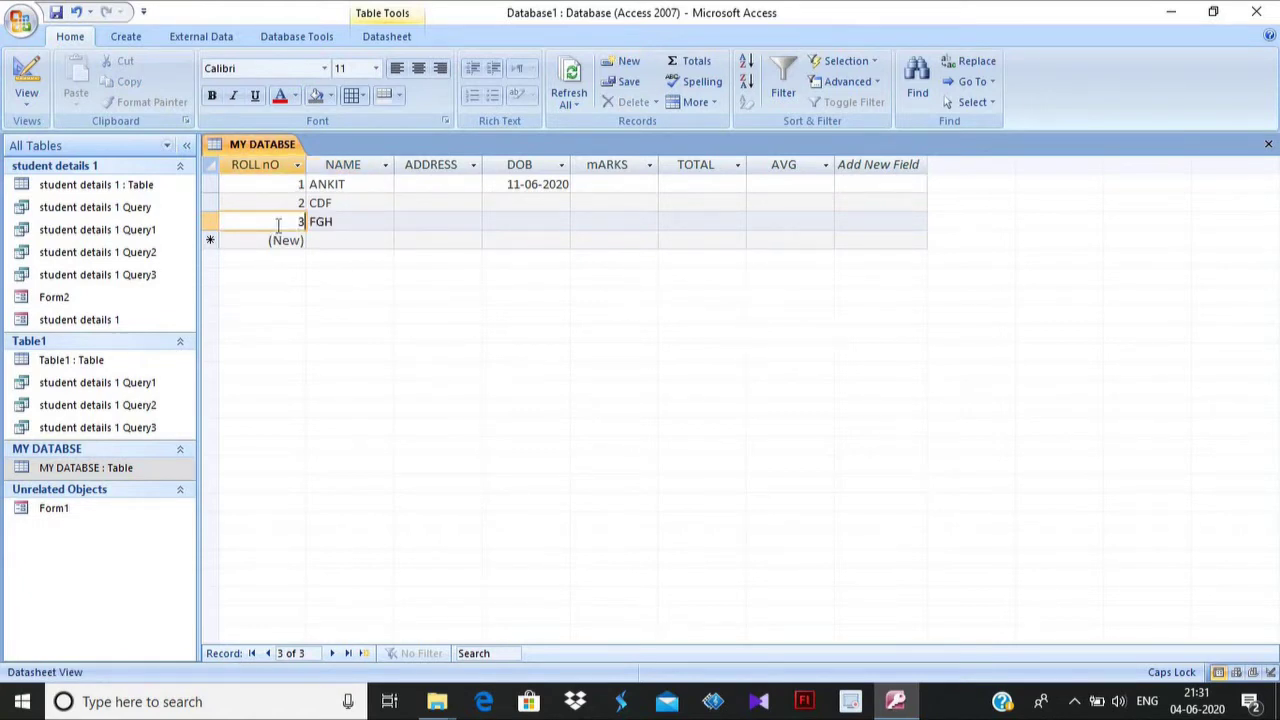
key(BackSpace)
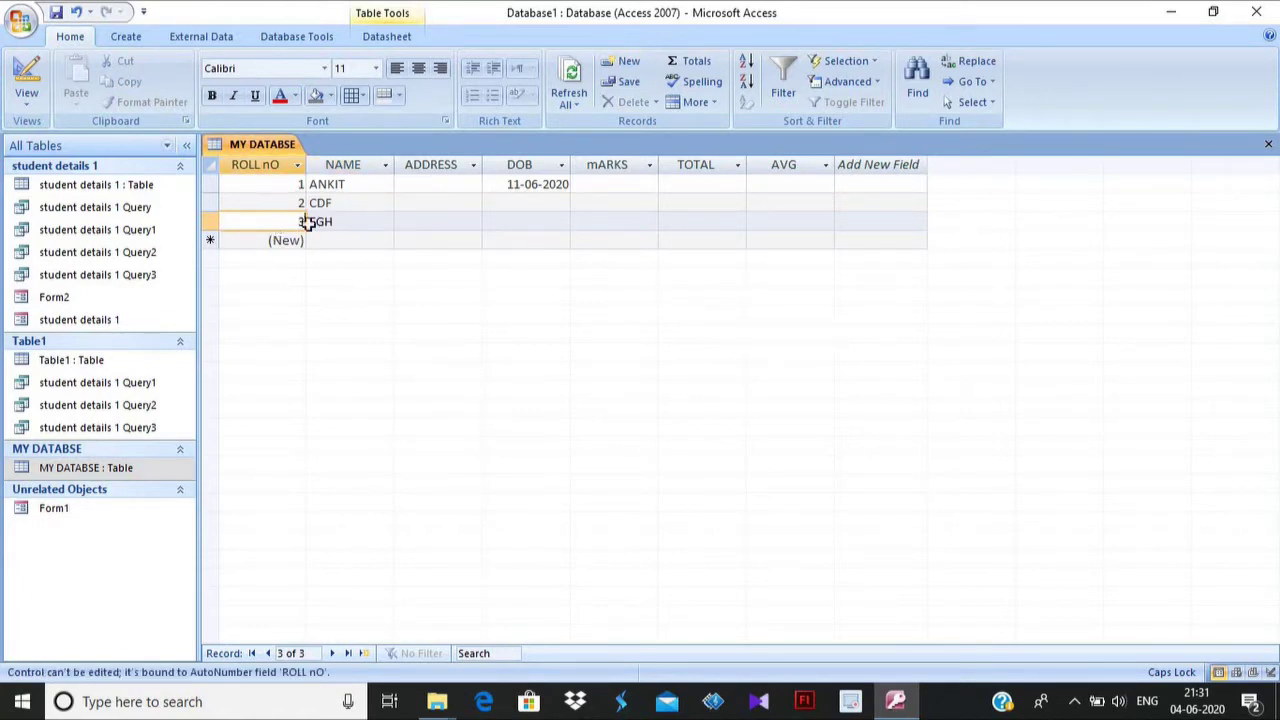
click(346, 222)
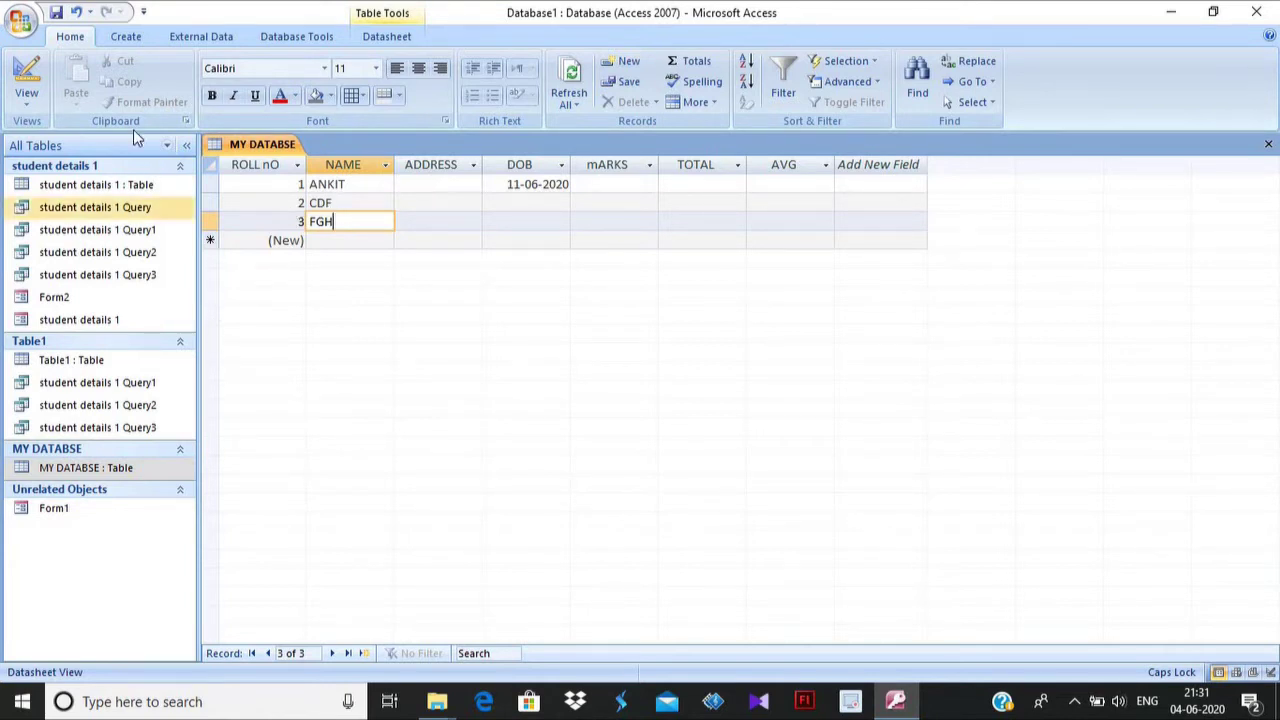
Switch MY DATABSE to Design View and clear the ROLL nO field name.
click(28, 103)
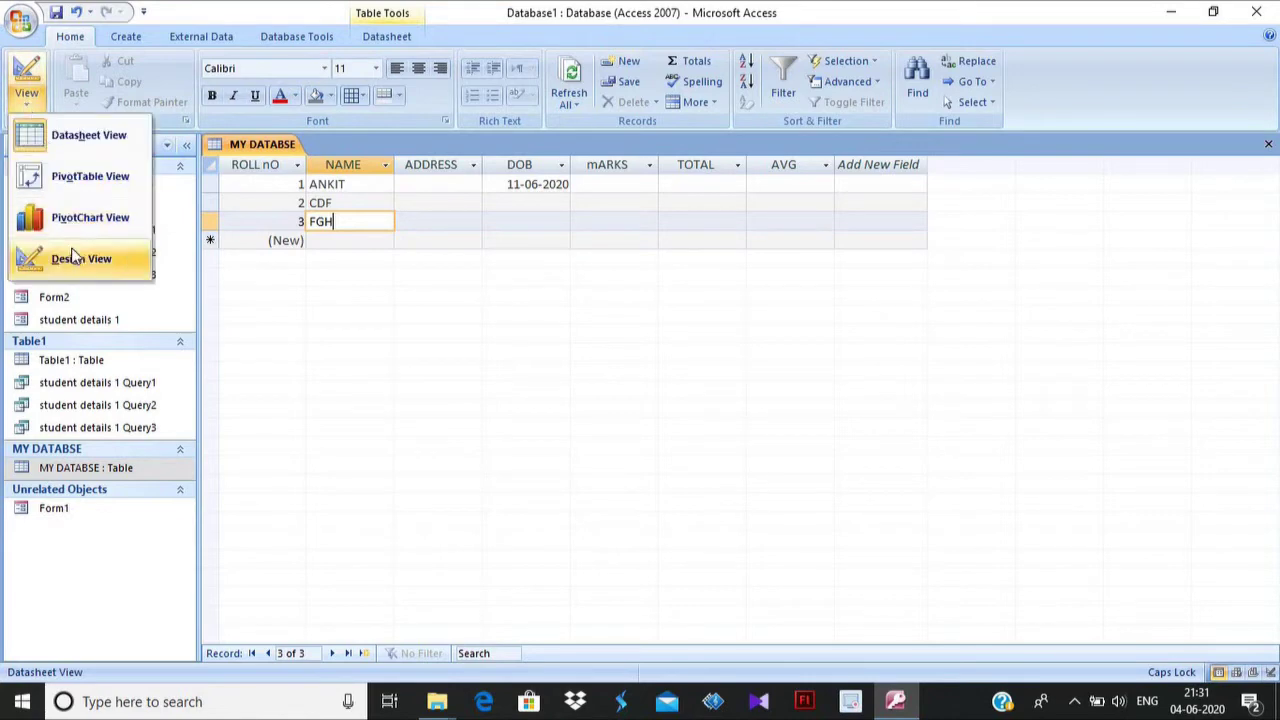
click(62, 257)
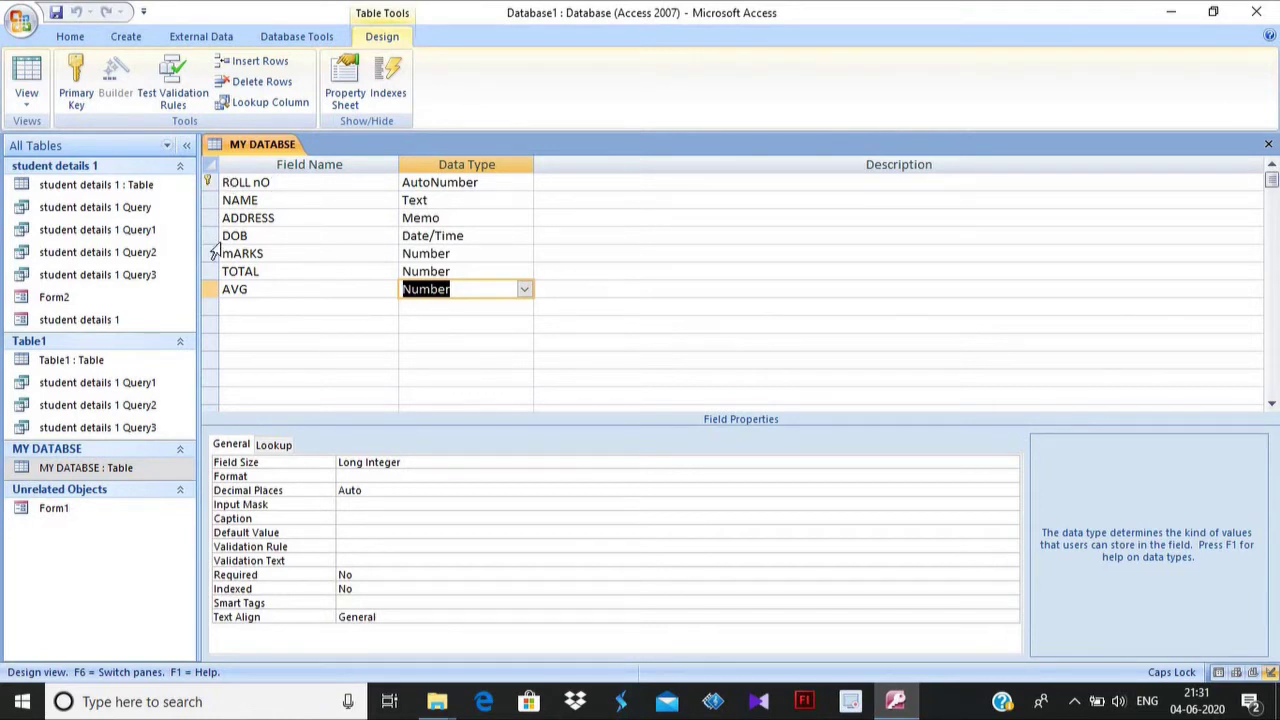
click(272, 184)
key(BackSpace)
key(BackSpace)
key(BackSpace)
key(BackSpace)
key(BackSpace)
key(BackSpace)
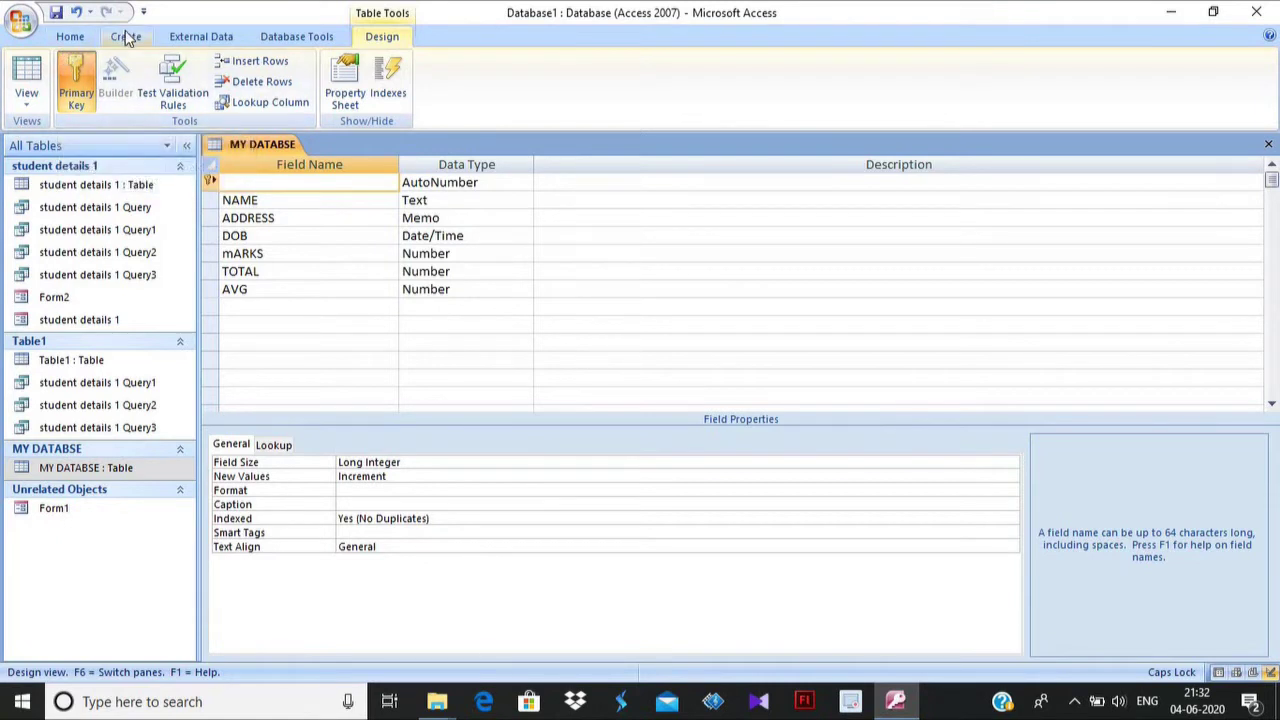
Create a new table in Design View with two Text fields, nAME and aDD.
scroll(190, 92, up, 3)
click(190, 88)
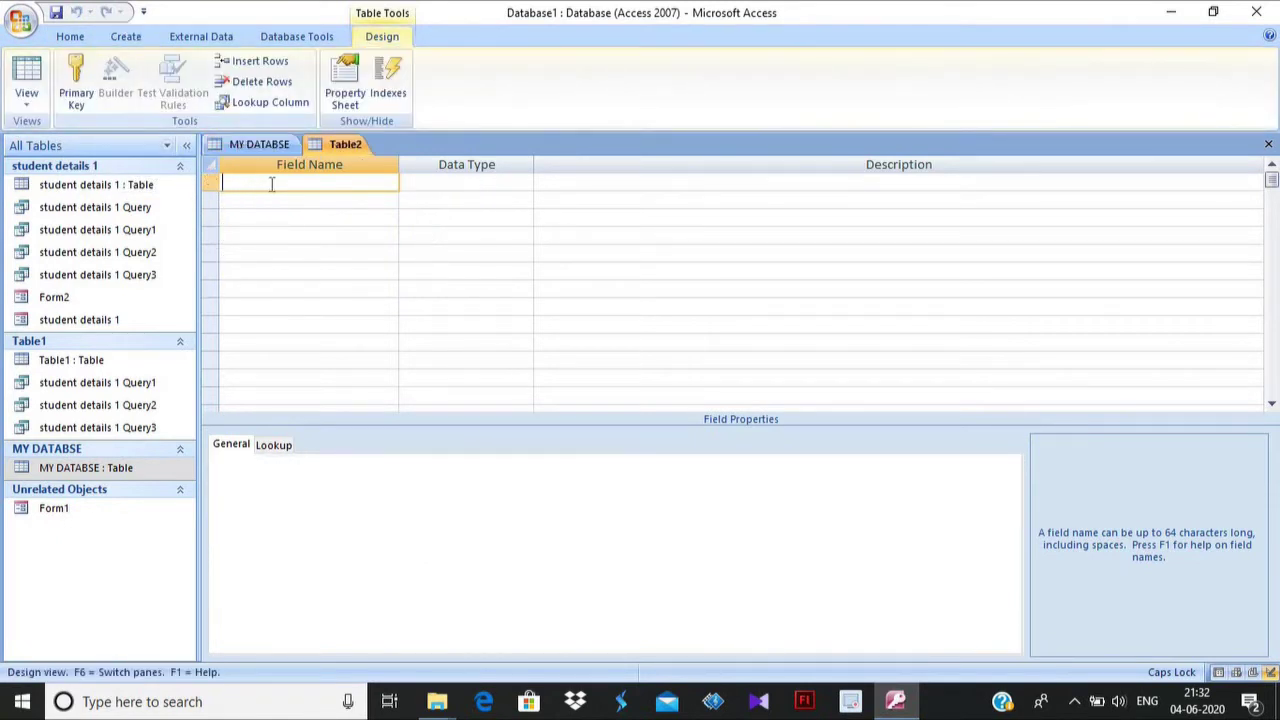
text(nAME)
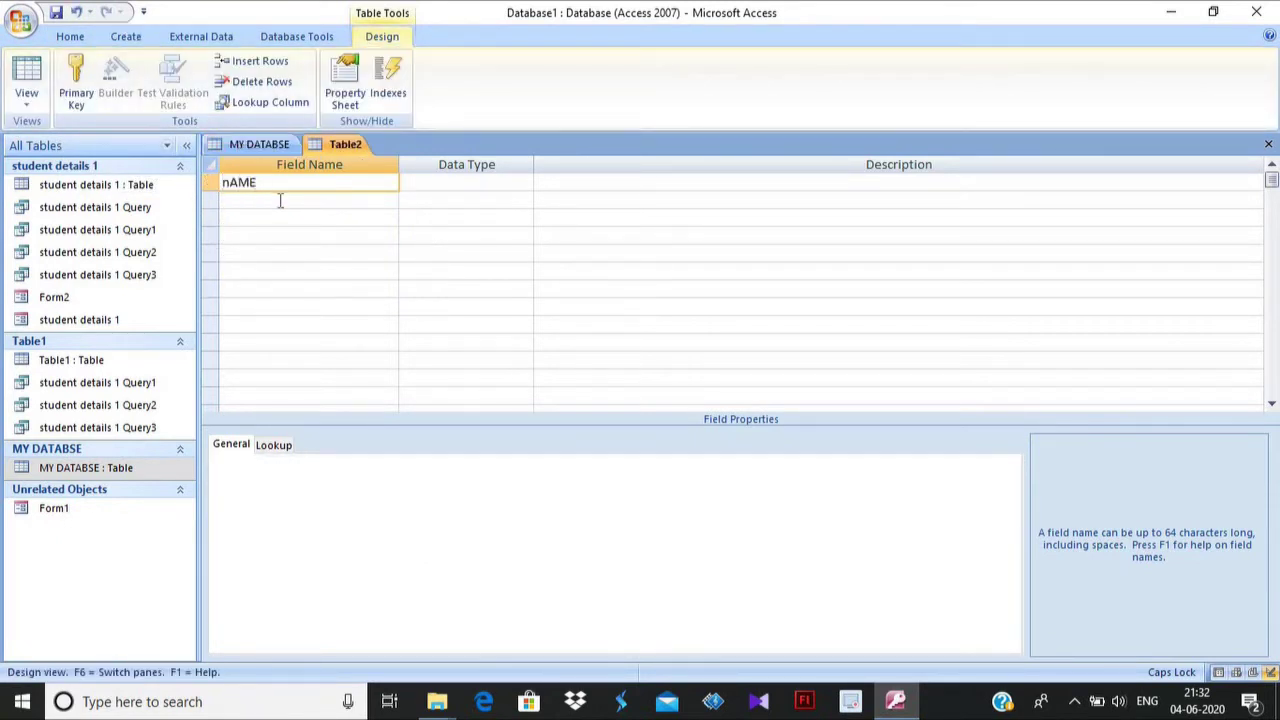
key(Tab)
key(Return)
key(Tab)
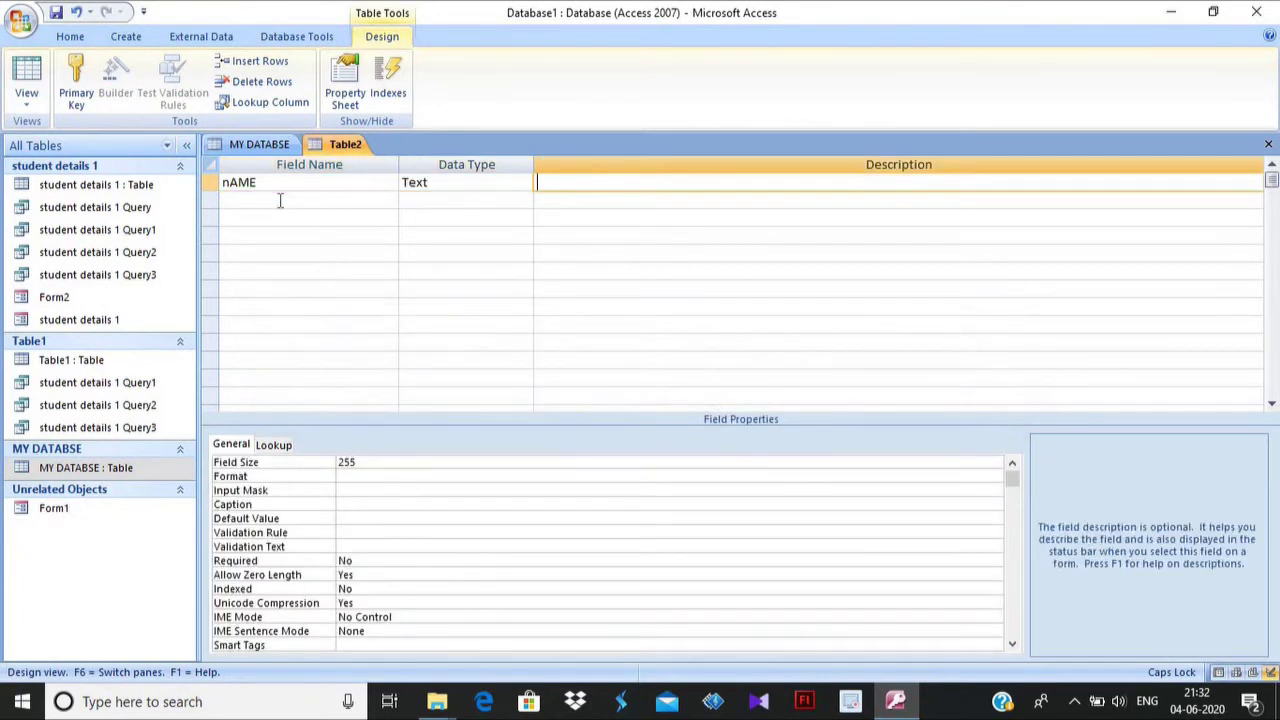
key(Down)
key(Left)
key(Left)
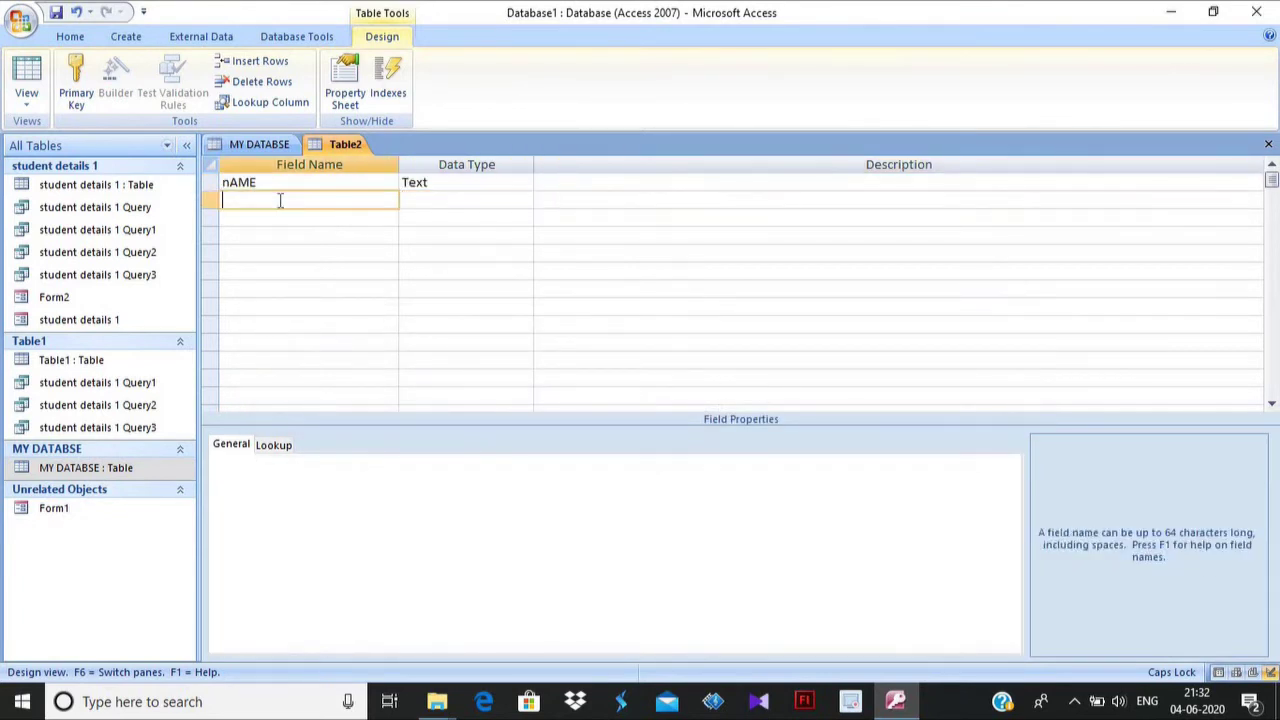
text(aDD)
key(Tab)
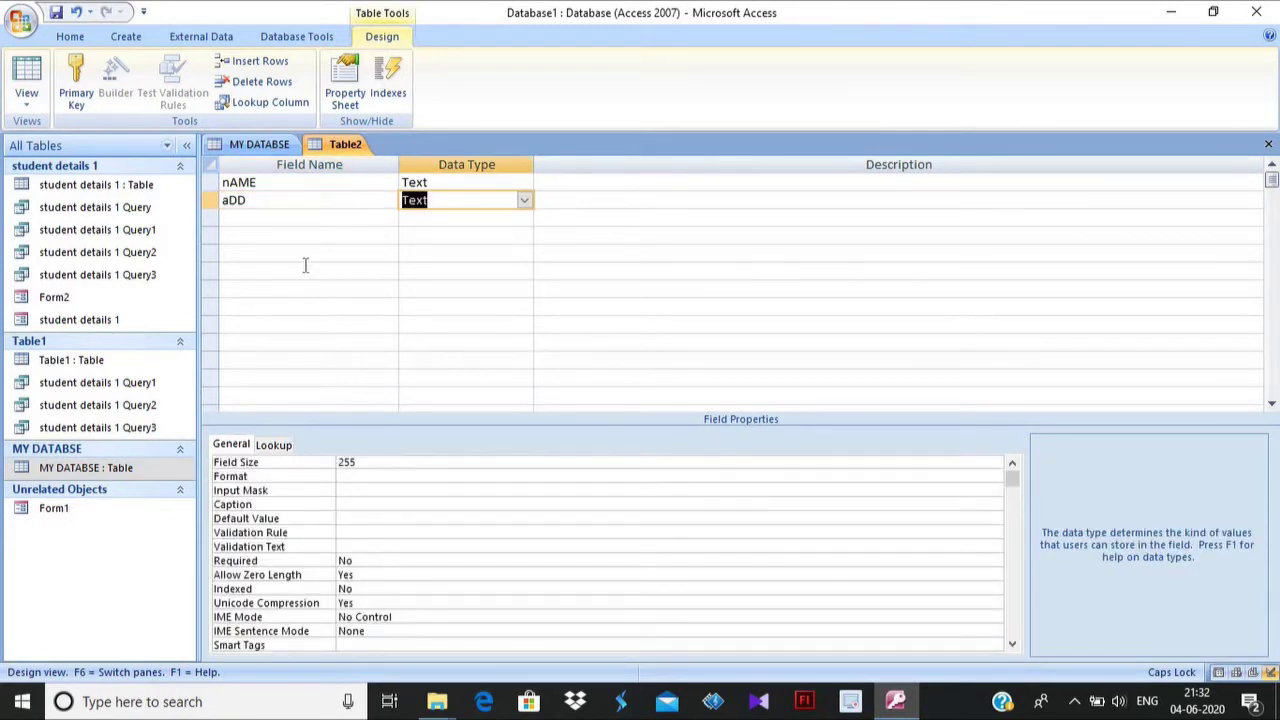
Save the new table as XYZ and let Access create a primary key for it.
key(ctrl+s)
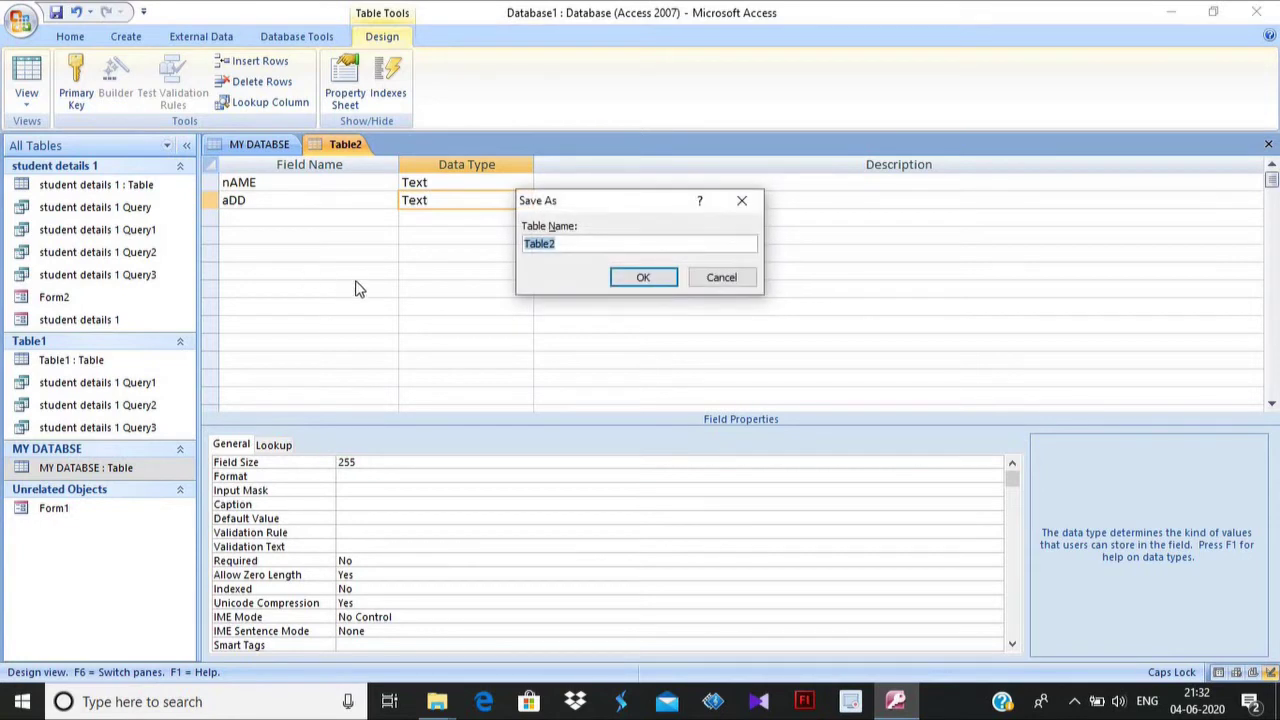
text(XYZ)
key(Return)
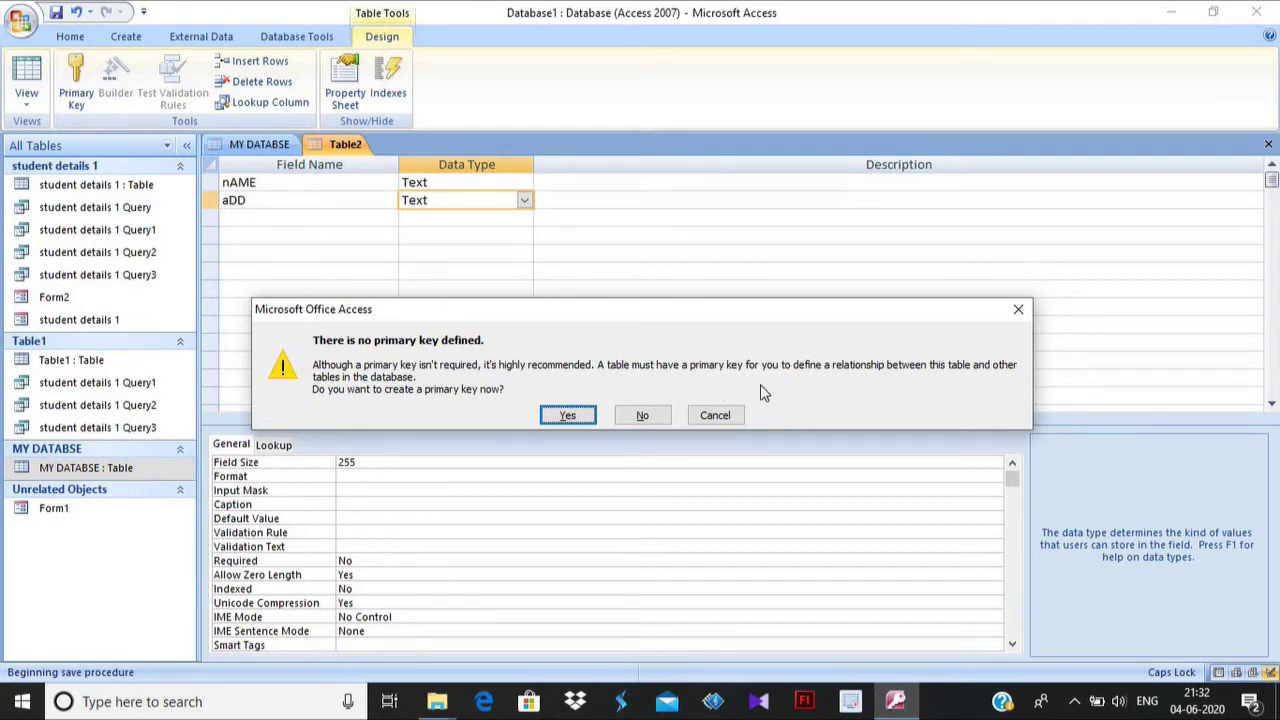
click(566, 415)
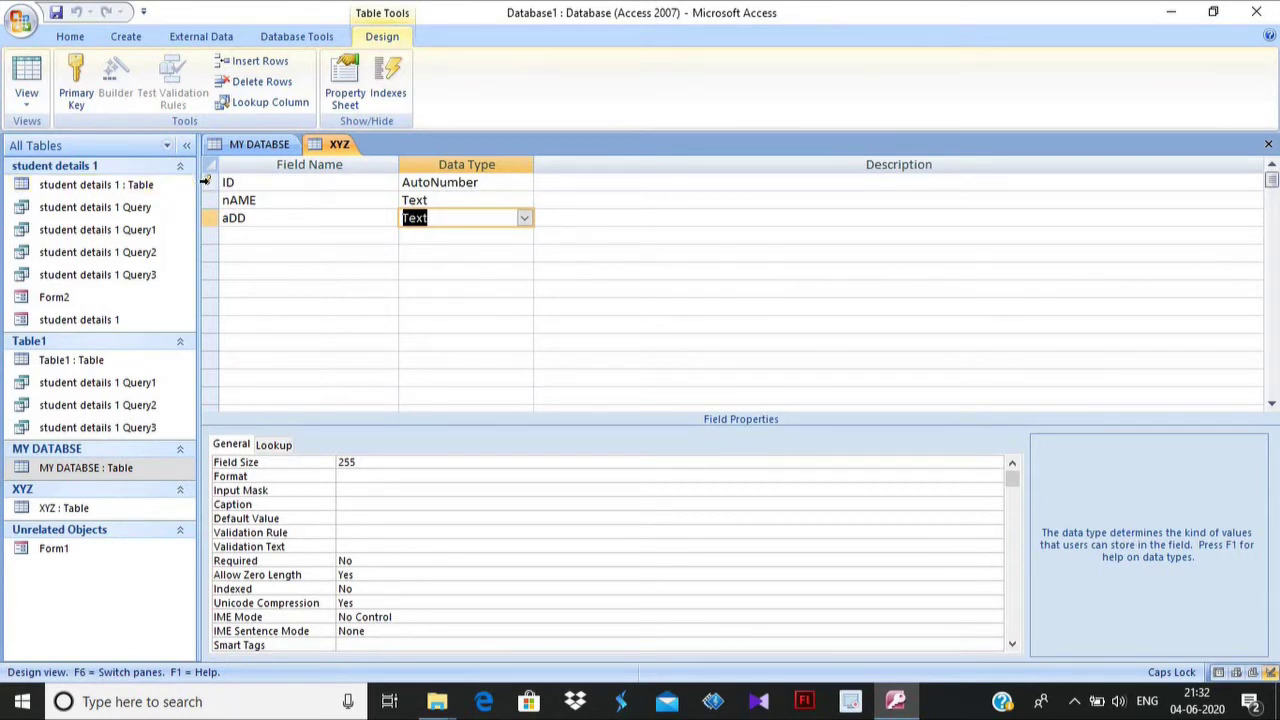
Add a field named rOLL nO below aDD in the XYZ table.
click(230, 238)
text(r)
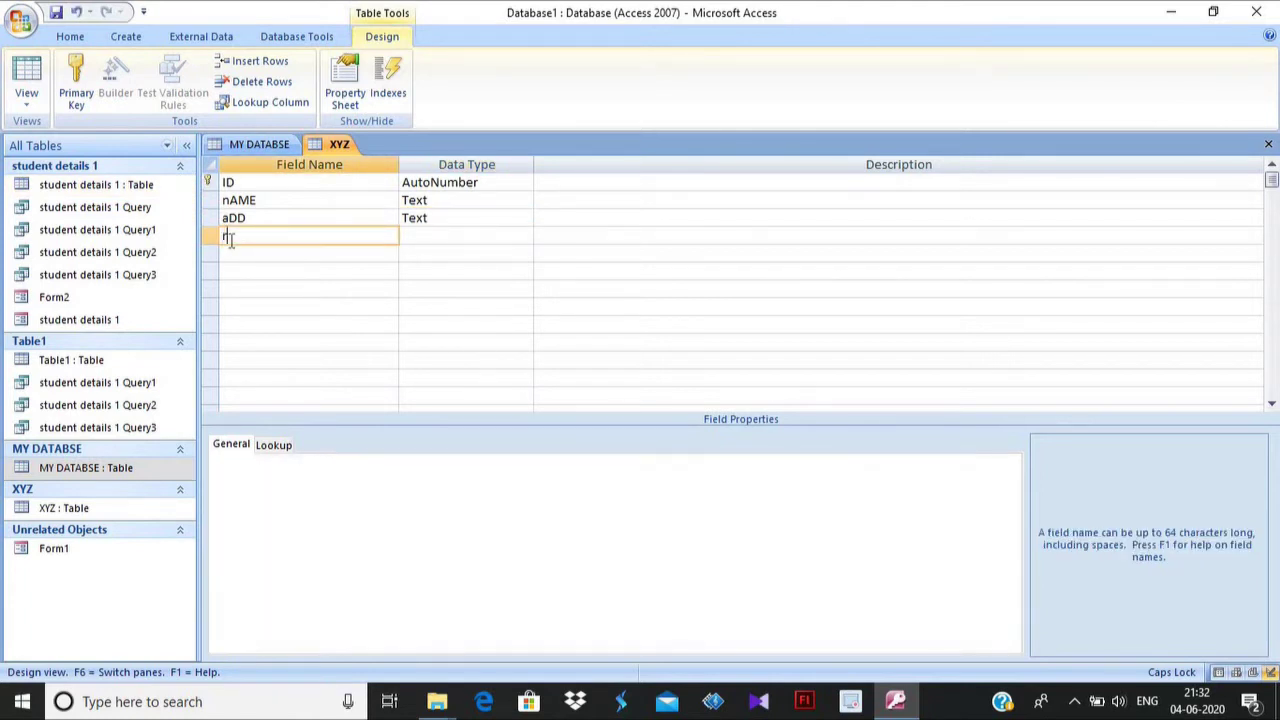
text(OLL nO)
Make the rOLL nO field the primary key of the XYZ table.
click(211, 242)
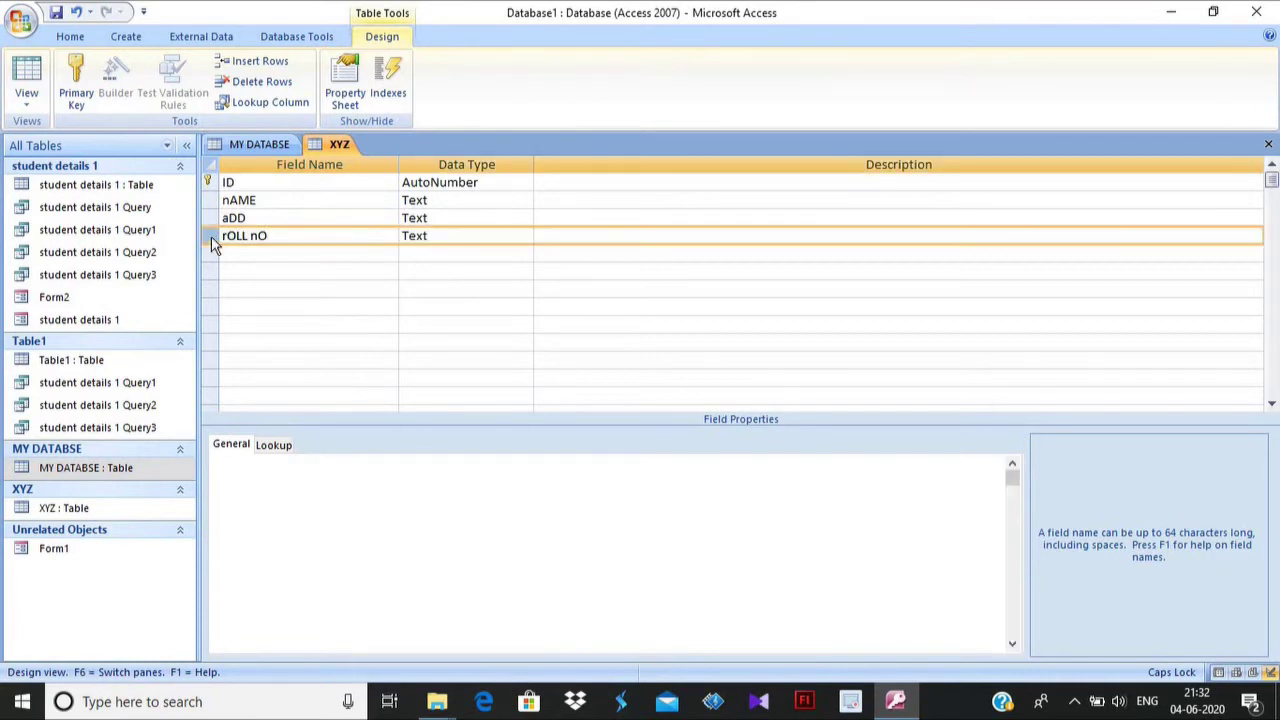
right_click(213, 243)
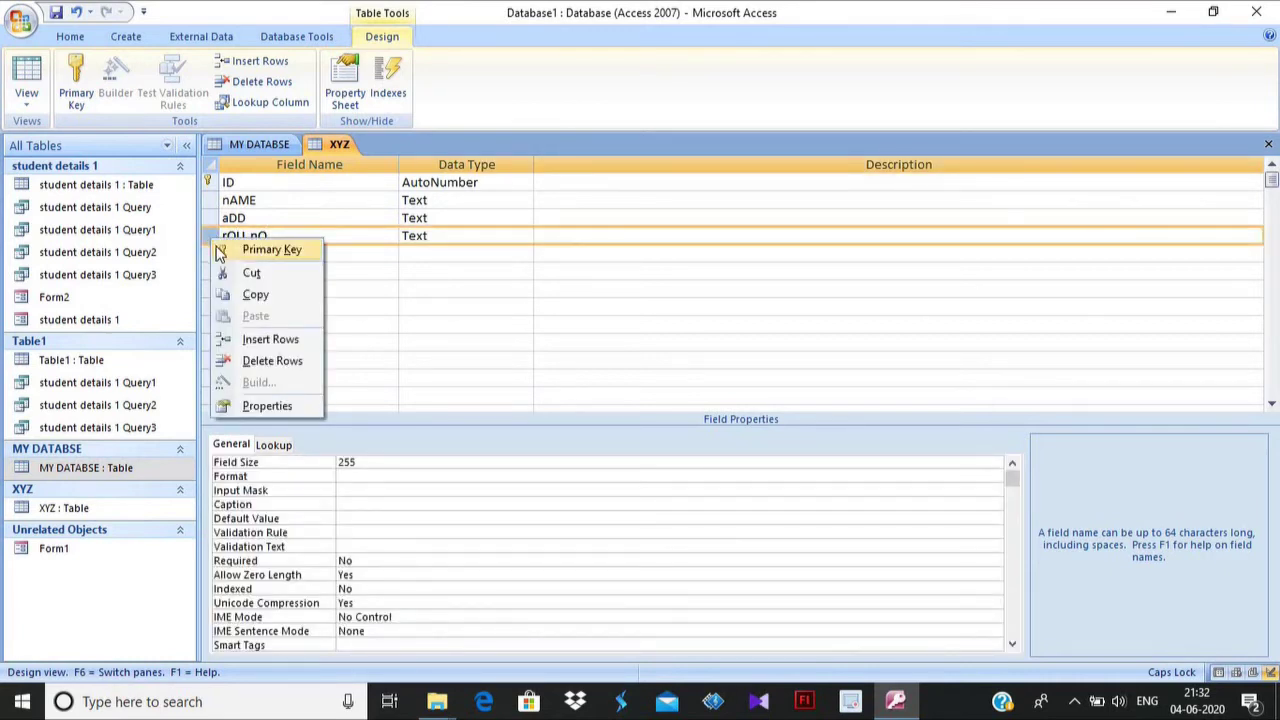
click(206, 240)
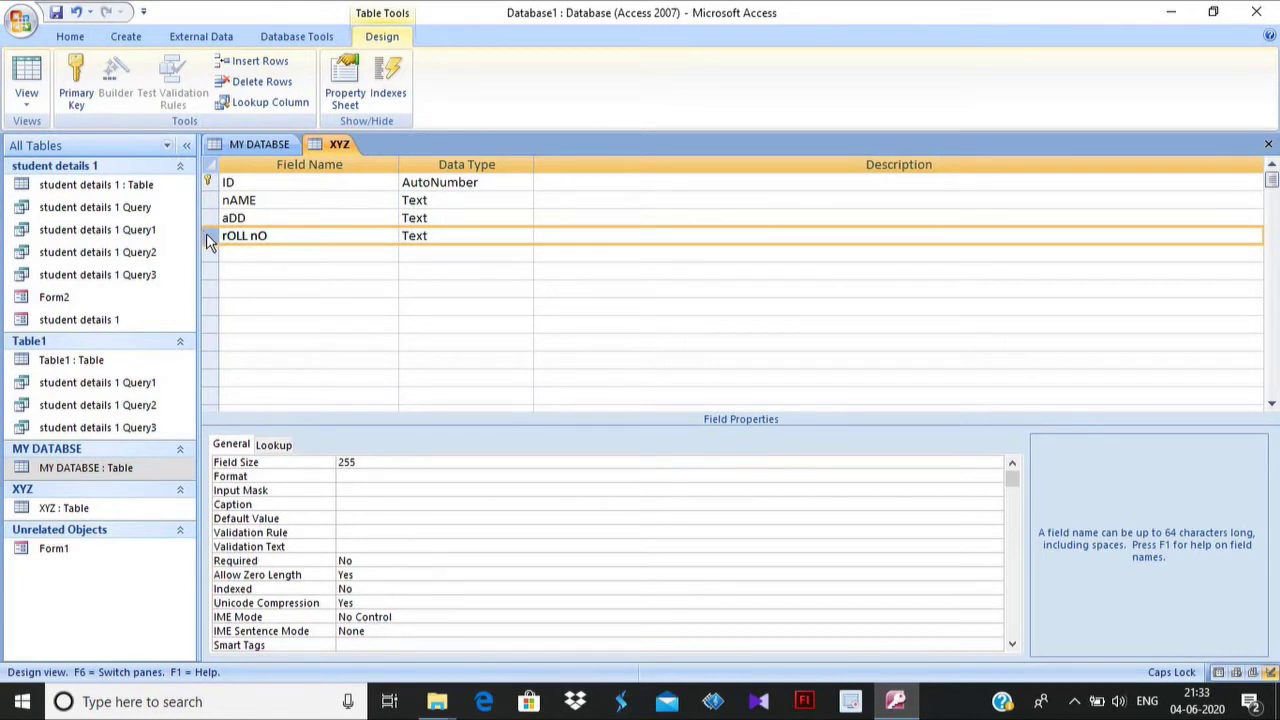
right_click(208, 242)
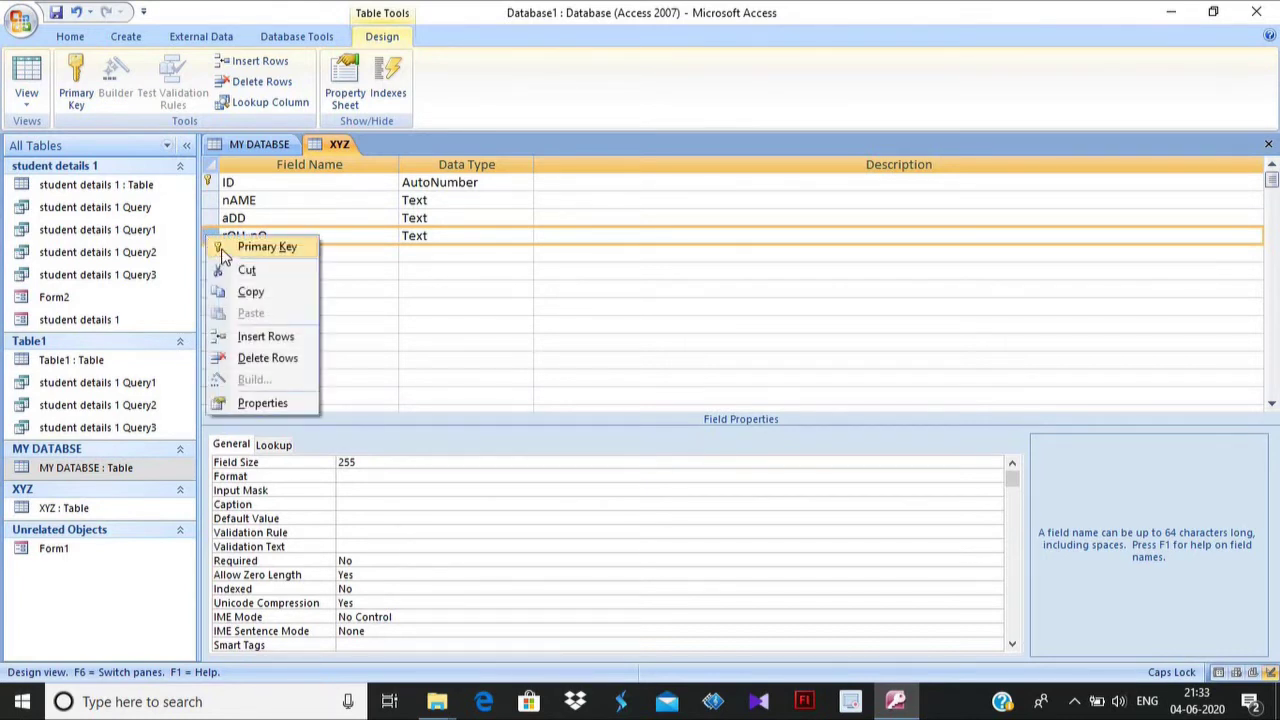
click(222, 252)
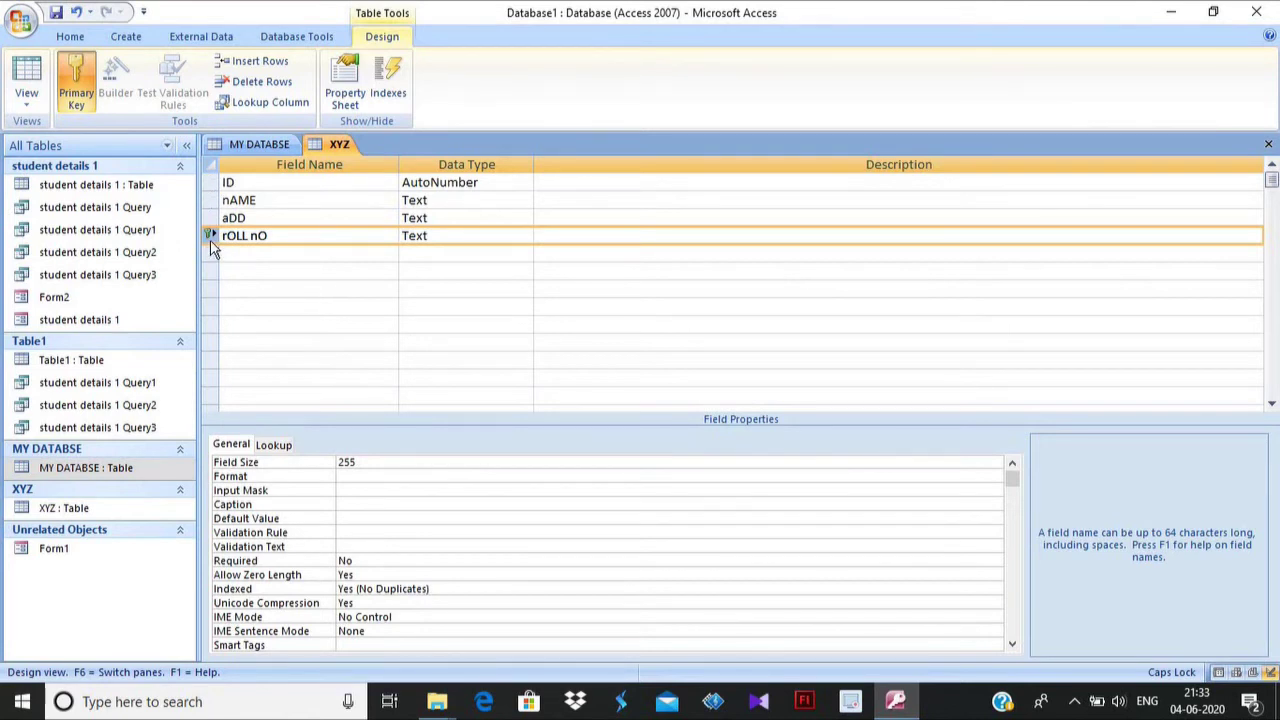
mouse_move(211, 248)
click(233, 252)
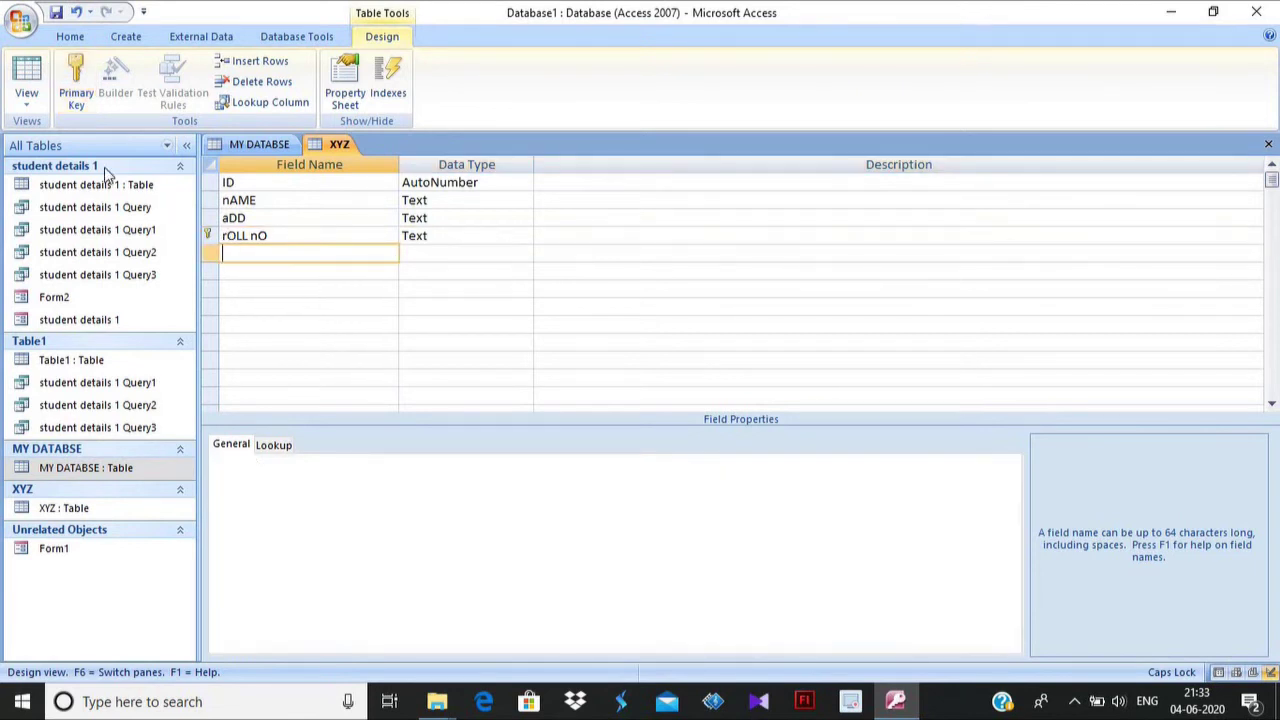
Create another new table in Design View with two Text fields, nAme and Add.
click(112, 37)
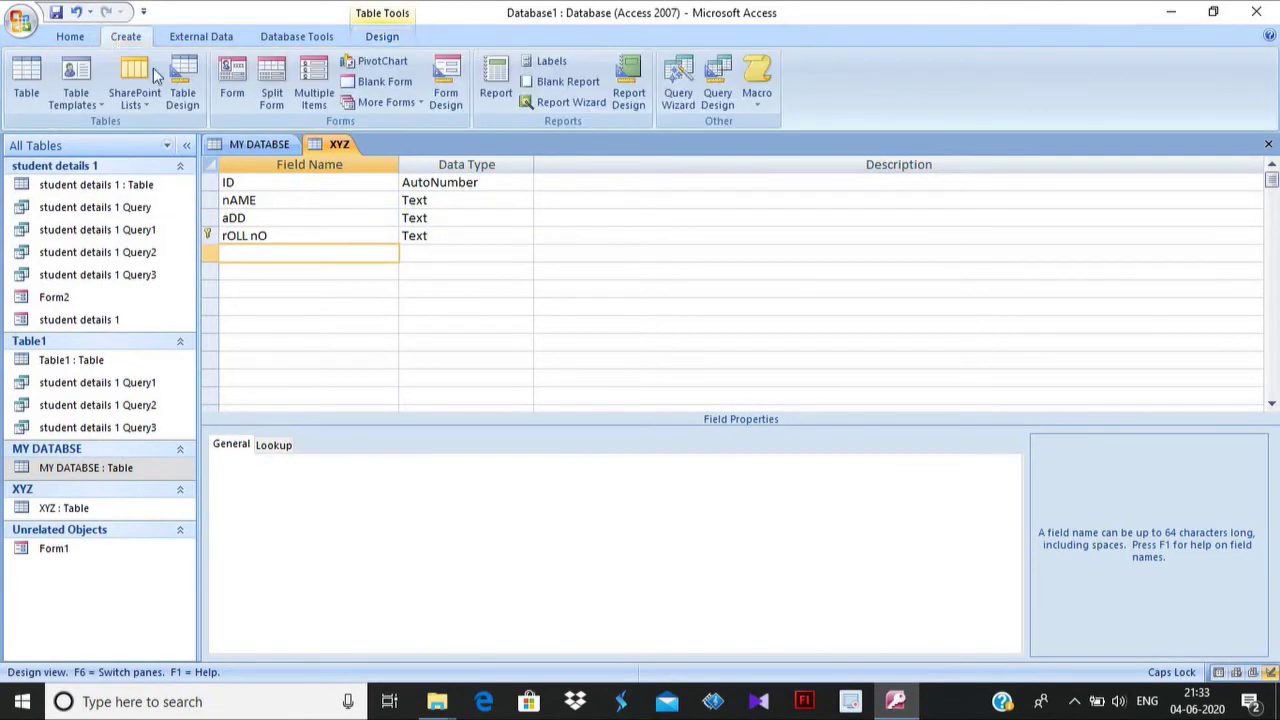
click(172, 97)
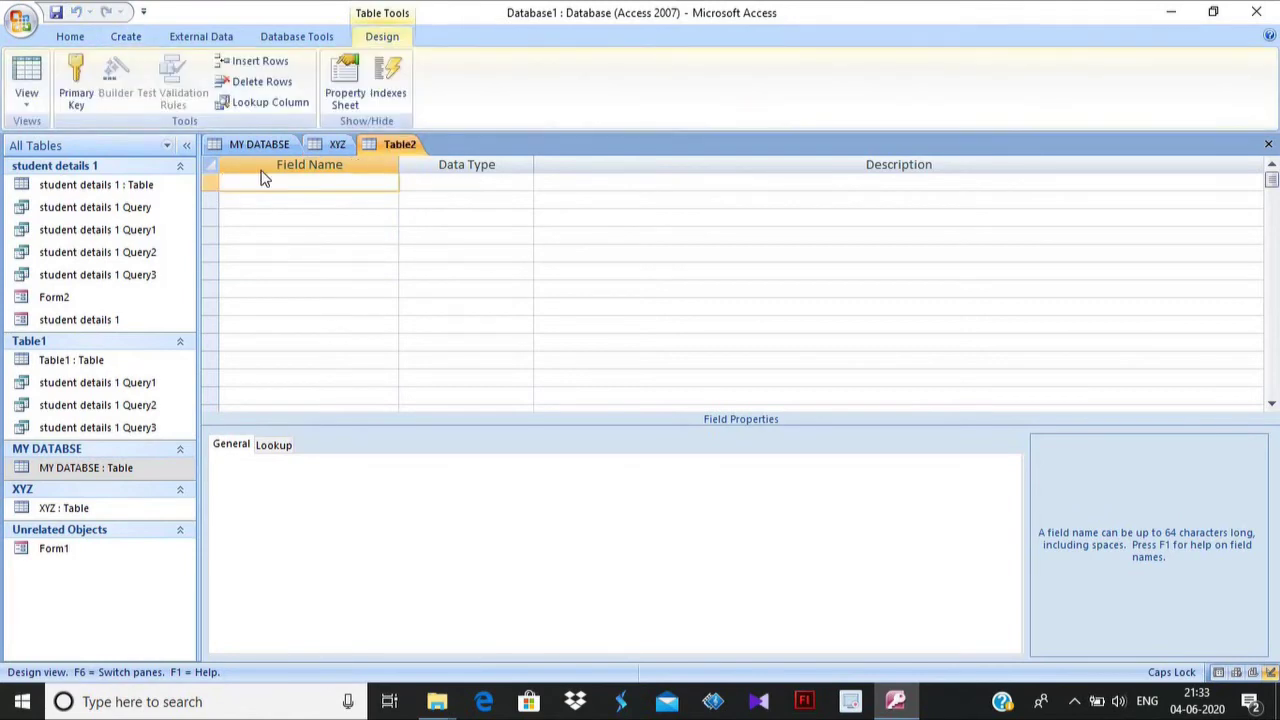
text(nAme)
key(Tab)
key(Return)
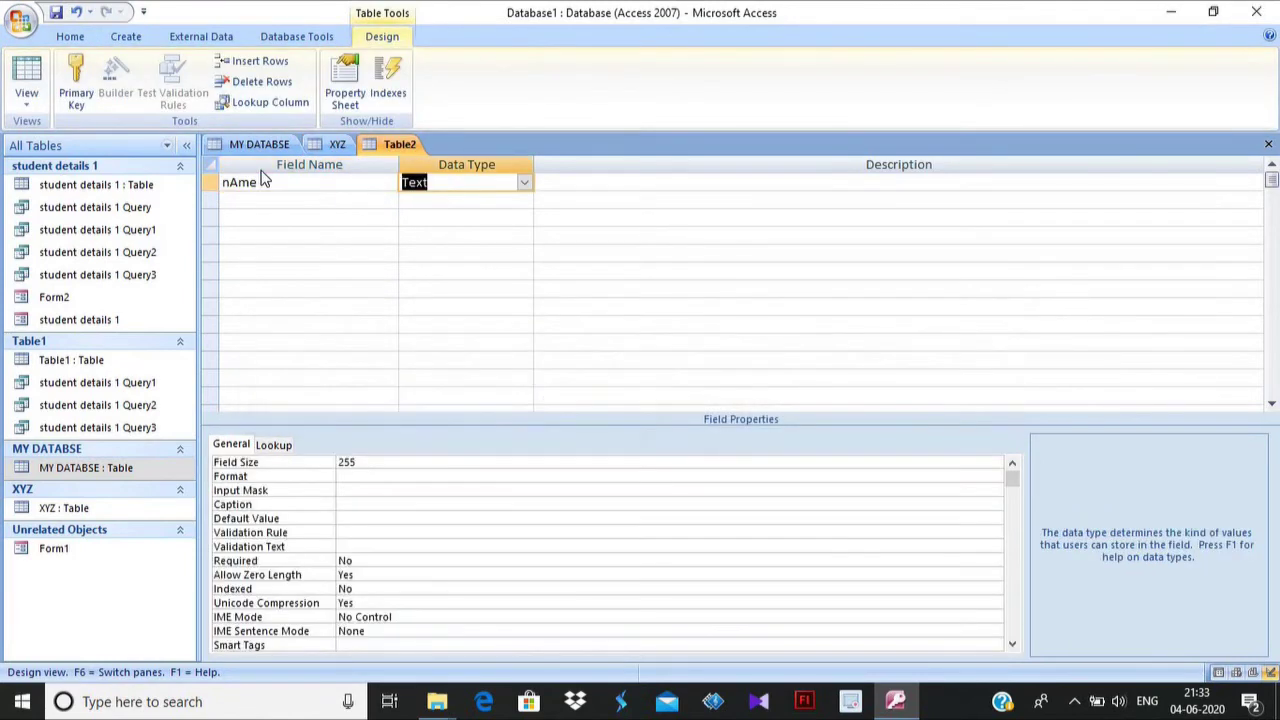
key(Down)
key(Left)
text(Add)
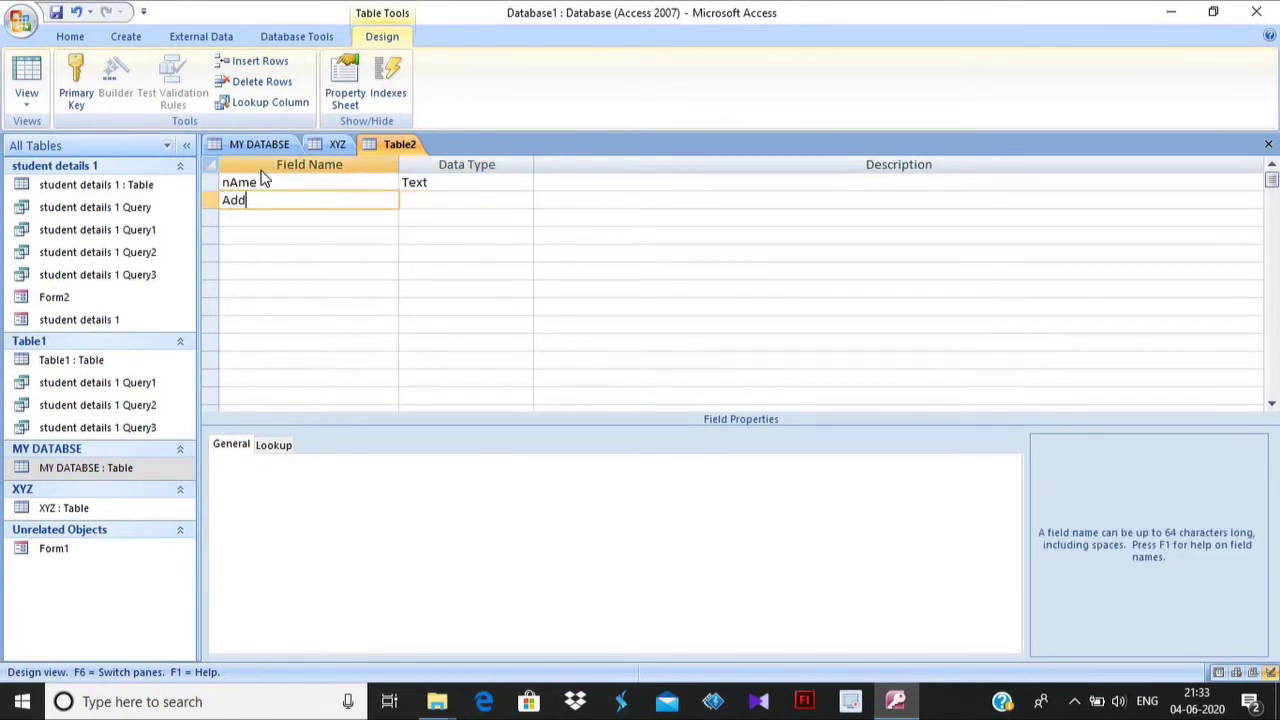
key(Tab)
key(Tab)
Add a third field named roll No below Add in the new table's design.
key(Down)
key(Left)
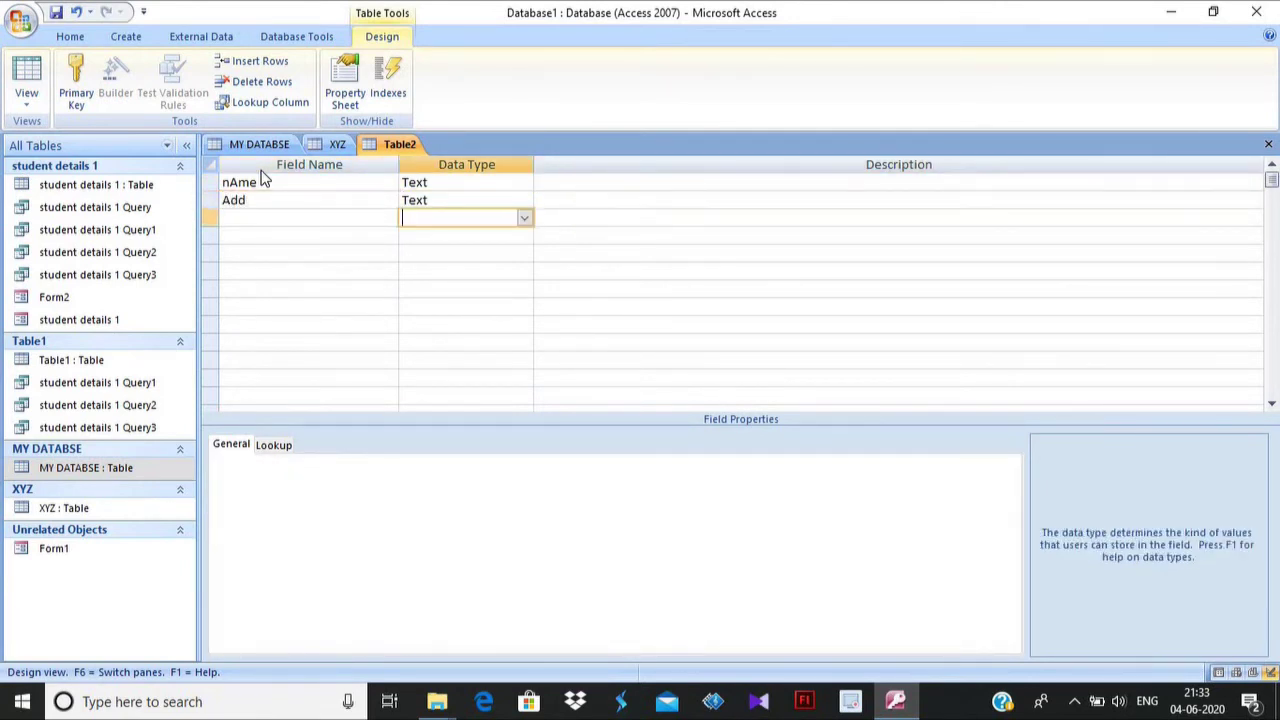
key(Left)
text(roll)
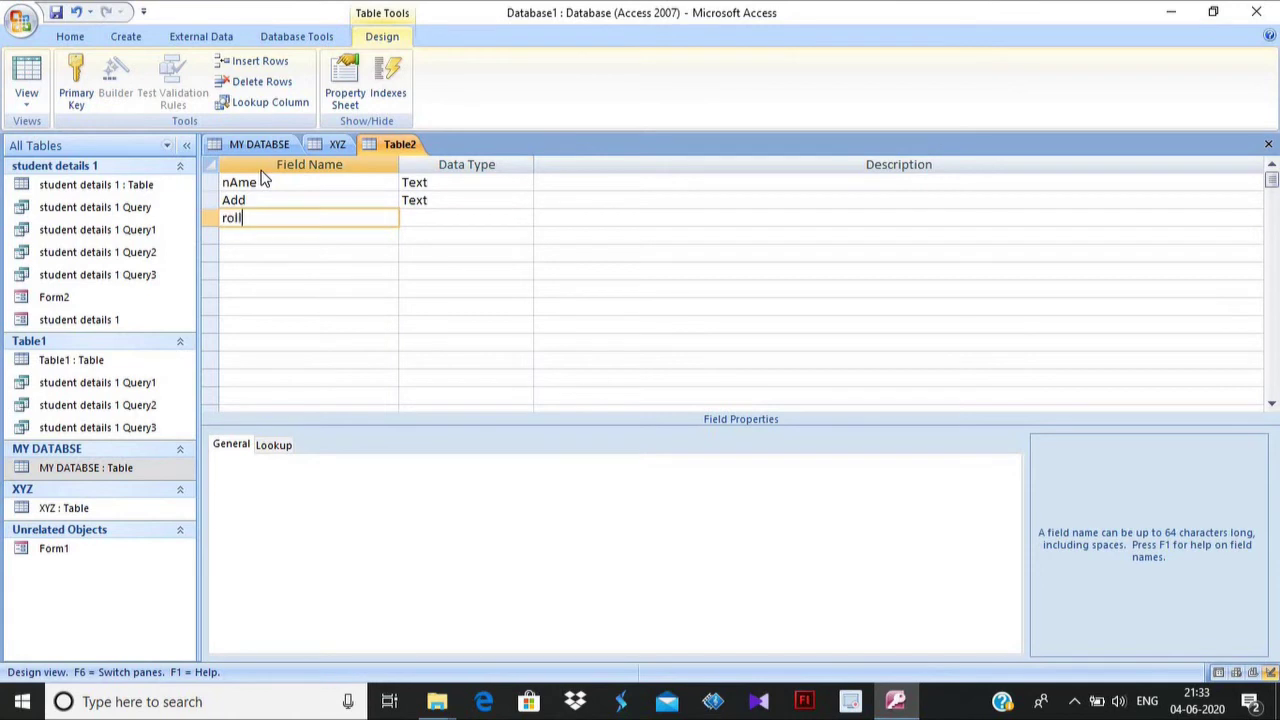
text( No)
Make the roll No field the primary key of the new table.
click(210, 218)
right_click(209, 221)
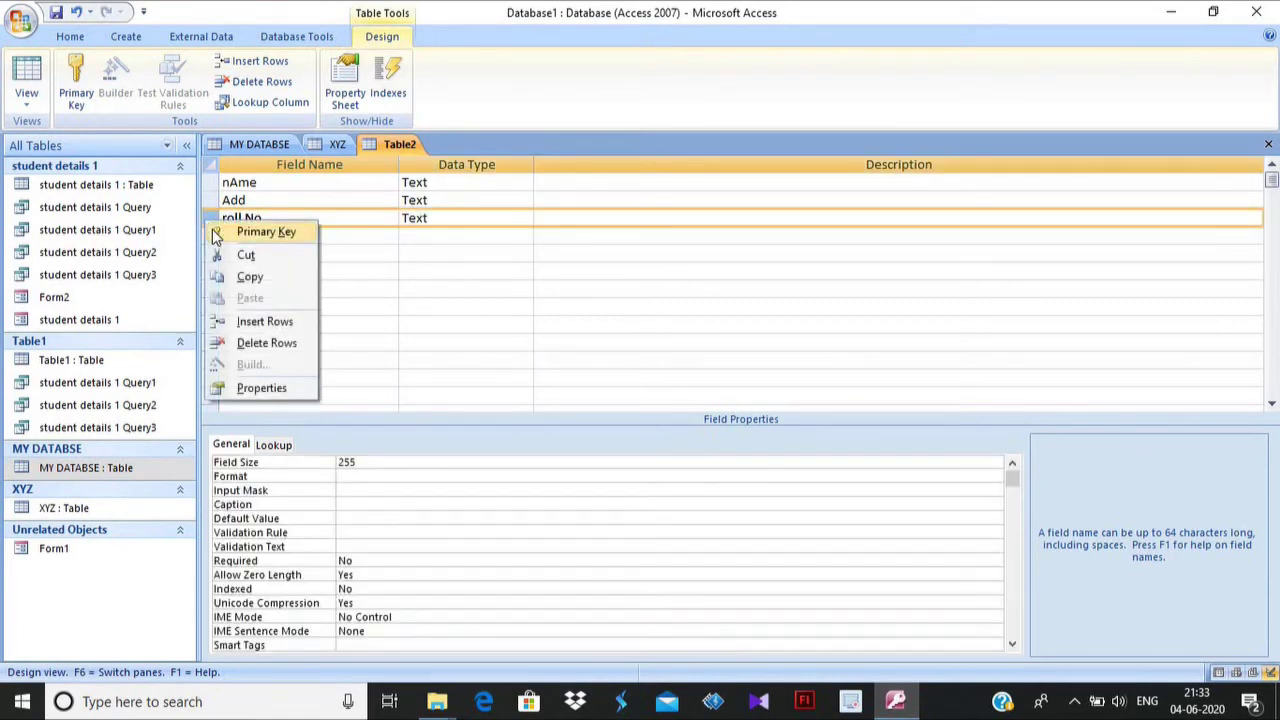
click(264, 232)
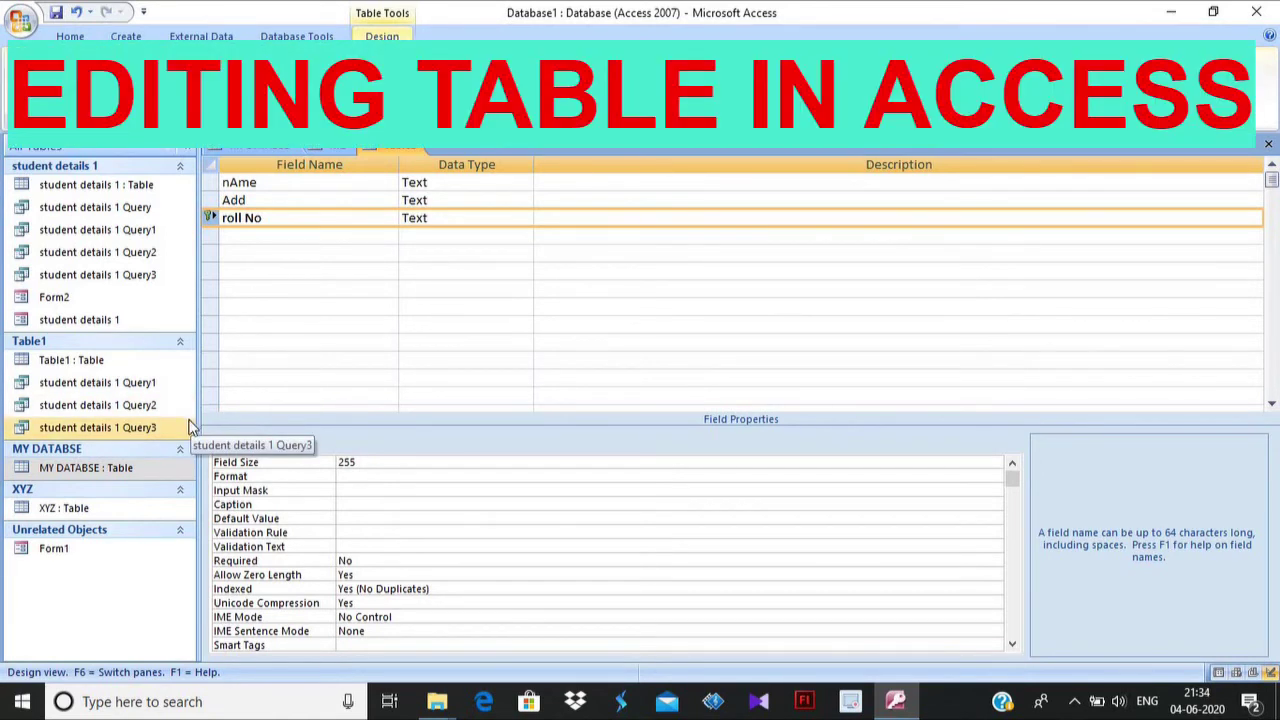
Switch to the MY DATABSE table in Datasheet View, dismissing the save messages for the unfinished table design.
click(155, 467)
double_click(155, 467)
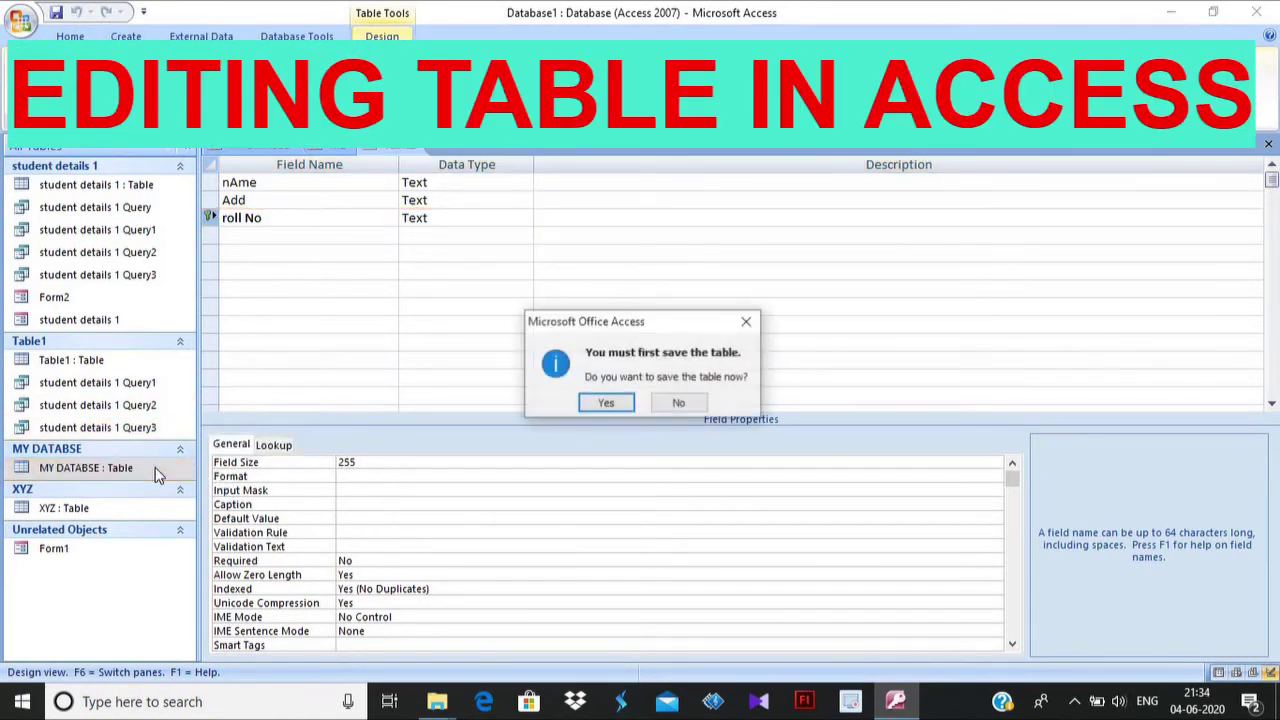
click(597, 408)
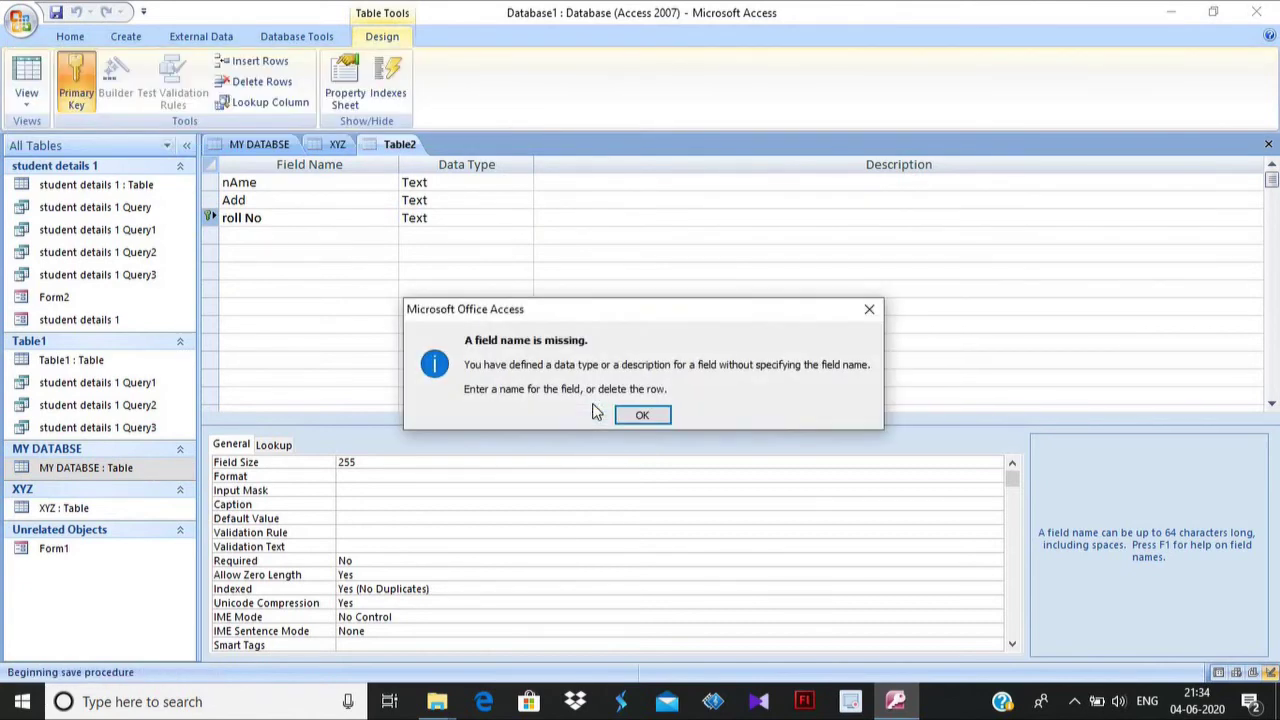
click(640, 420)
double_click(75, 468)
key(Return)
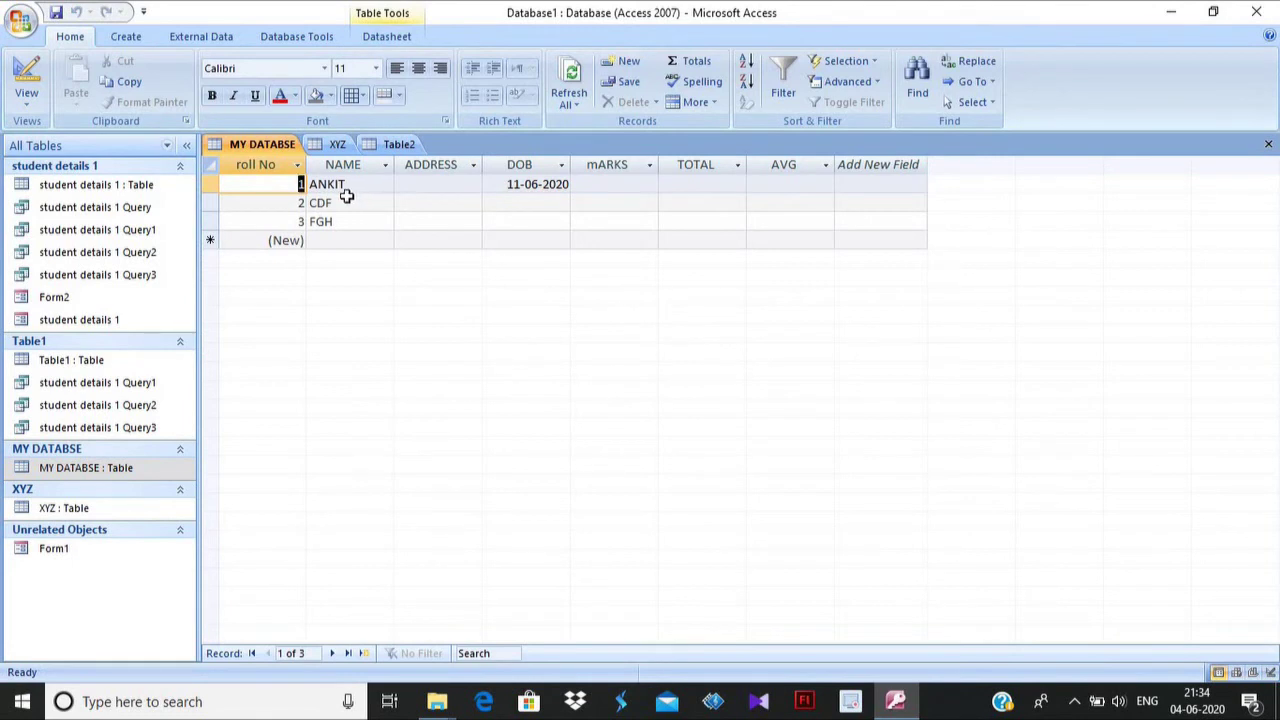
In the roll No 2 record, replace the NAME entry with a student's first name and enter xyz as the ADDRESS.
double_click(348, 206)
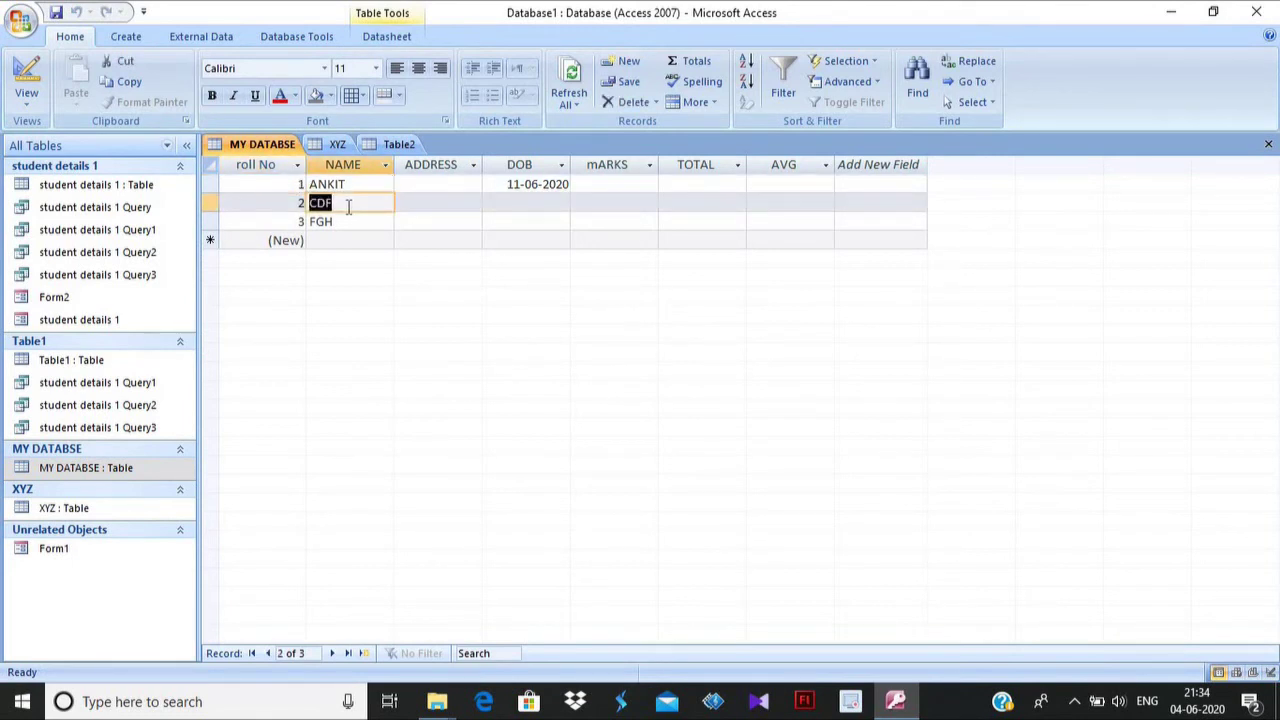
text(an)
key(BackSpace)
text(man)
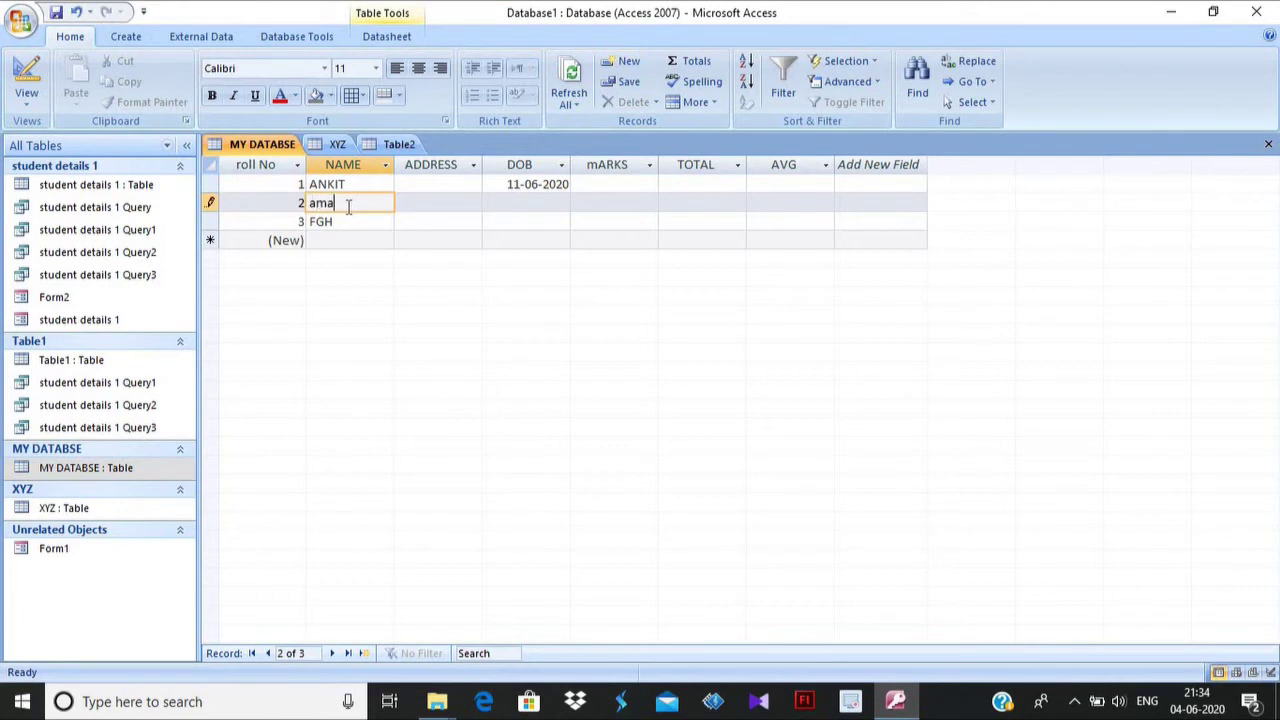
click(408, 207)
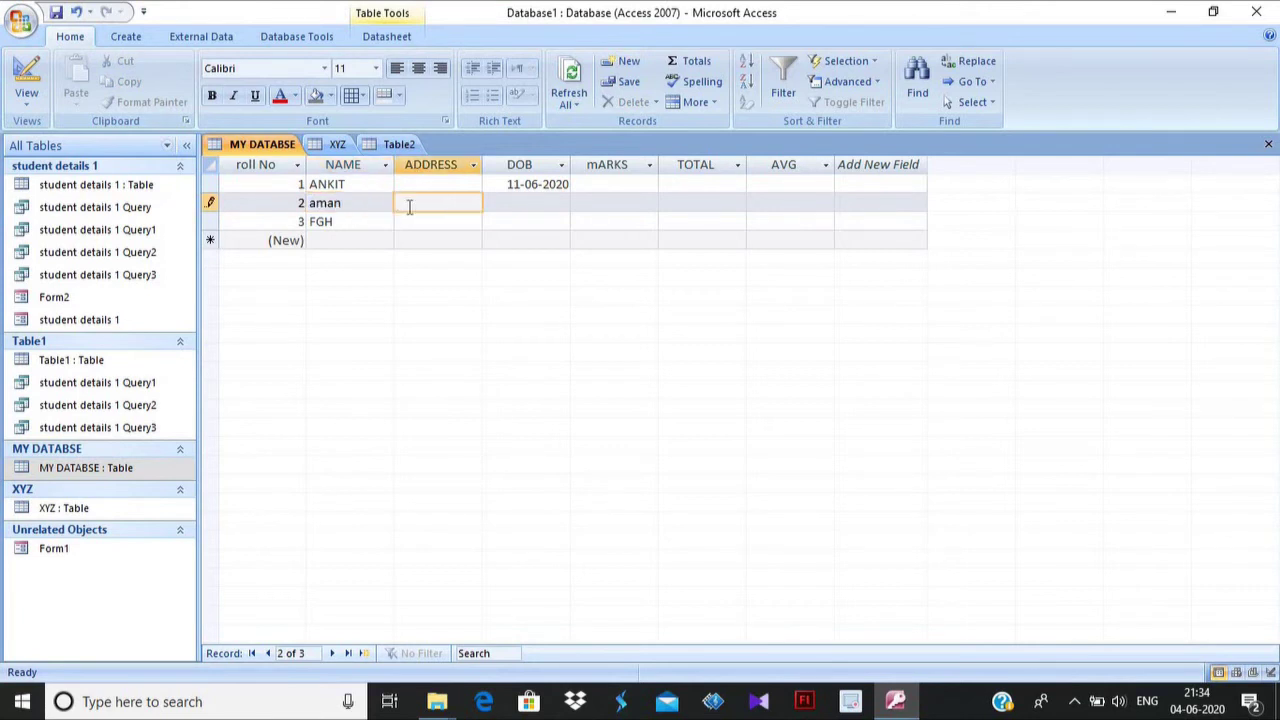
text(xyz)
click(557, 205)
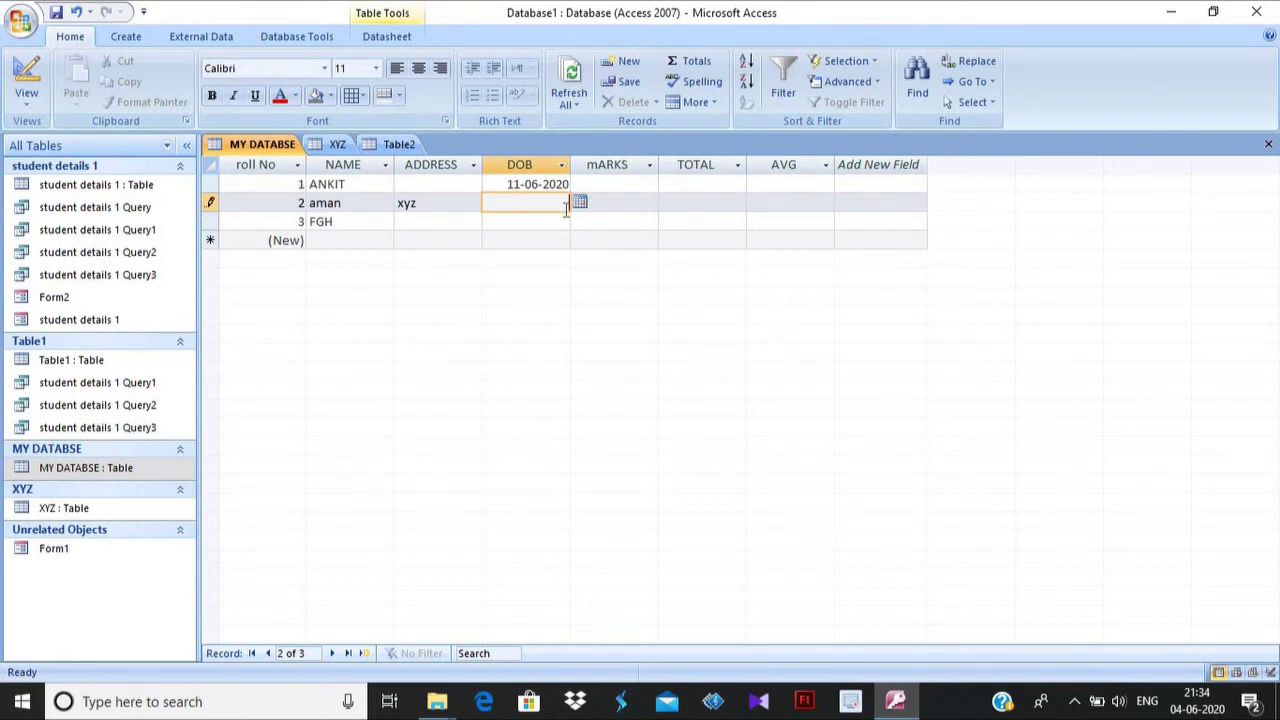
Select the xyz entry in the ADDRESS field of the roll No 2 record and cut it.
double_click(426, 201)
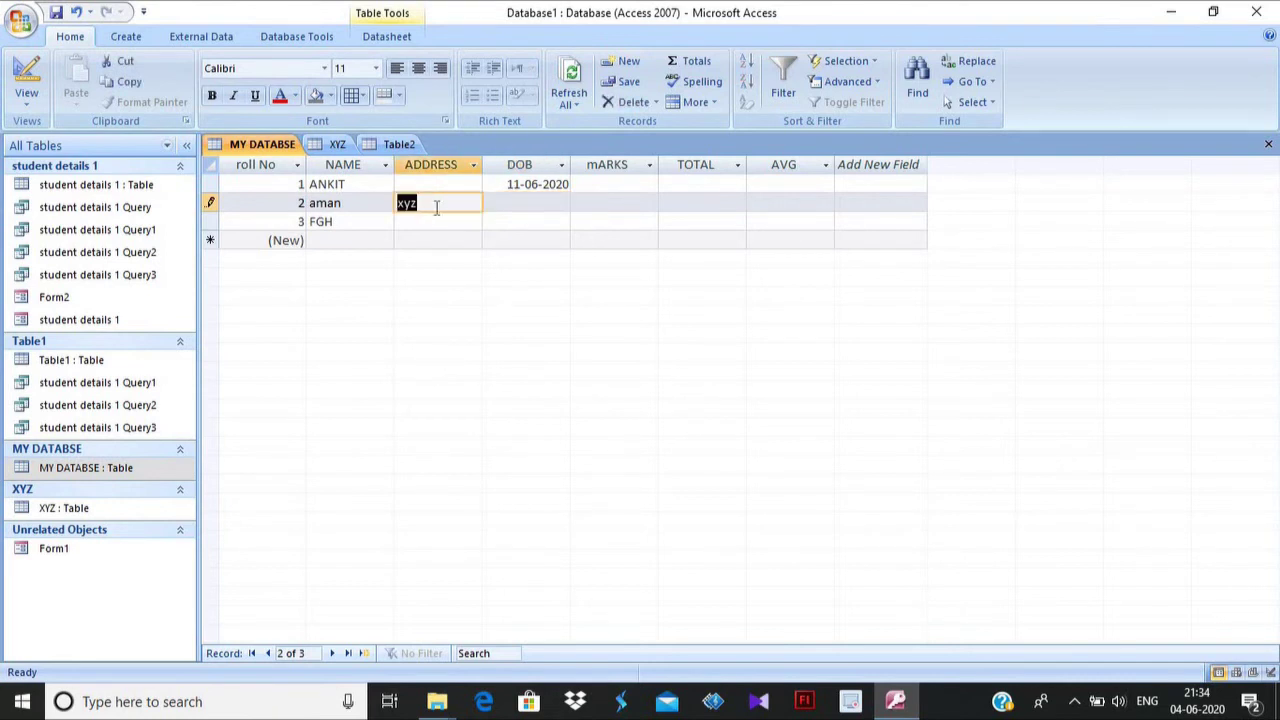
click(436, 207)
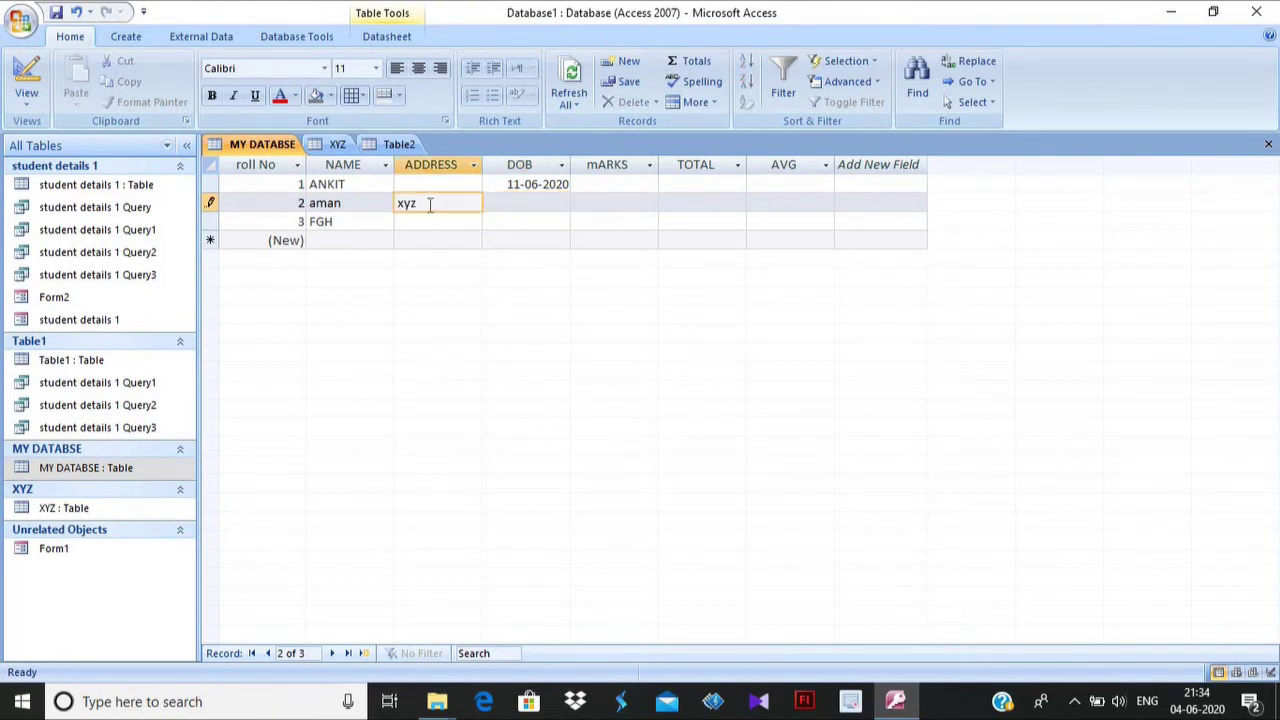
drag(430, 205, 402, 204)
double_click(405, 204)
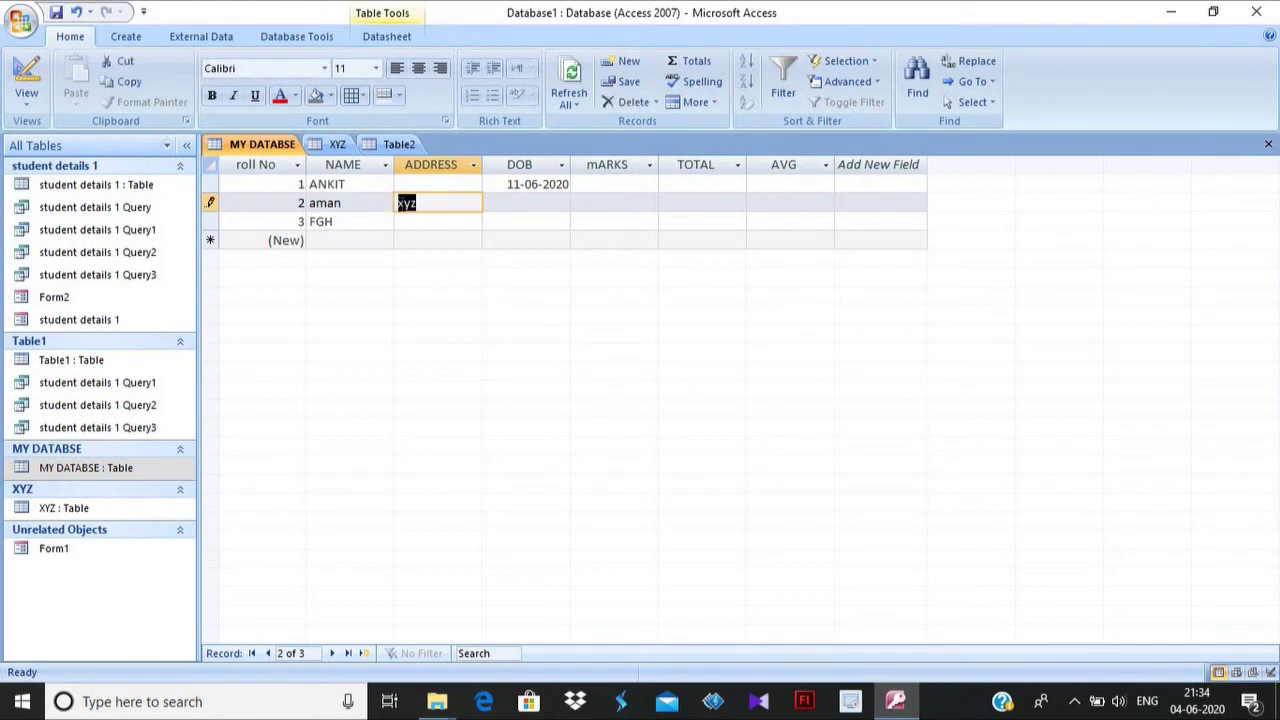
right_click(404, 208)
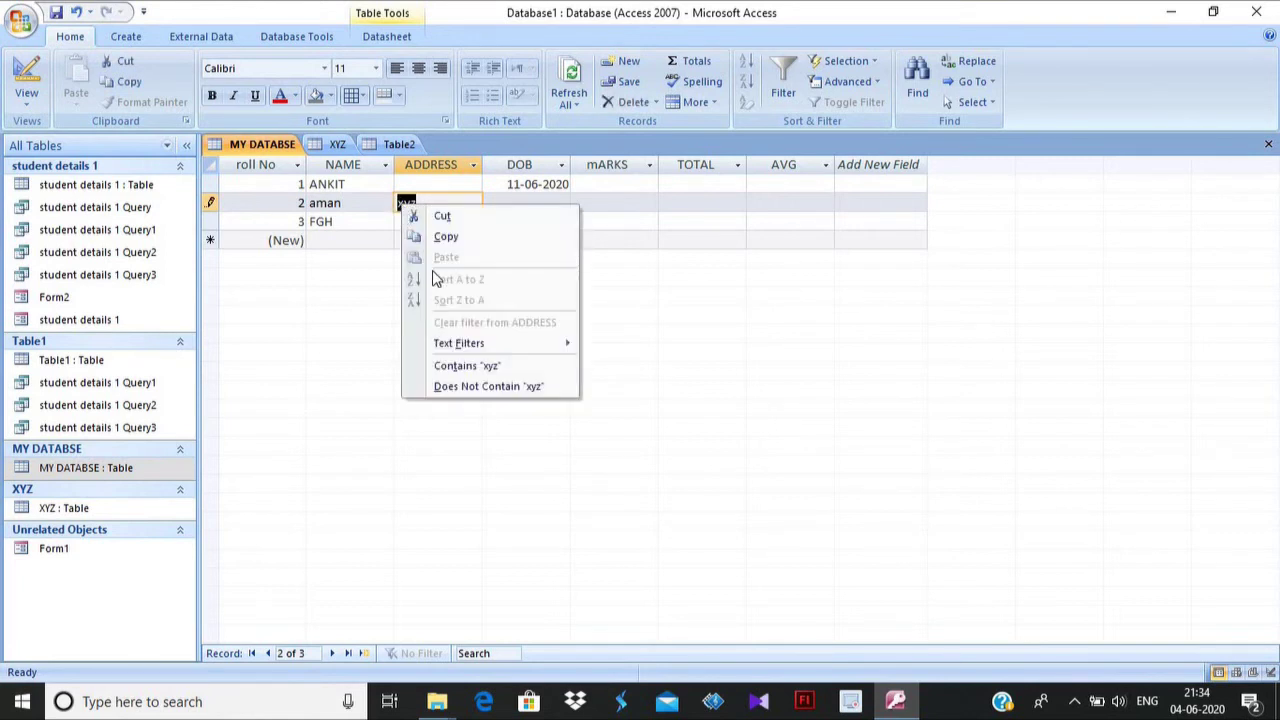
click(442, 218)
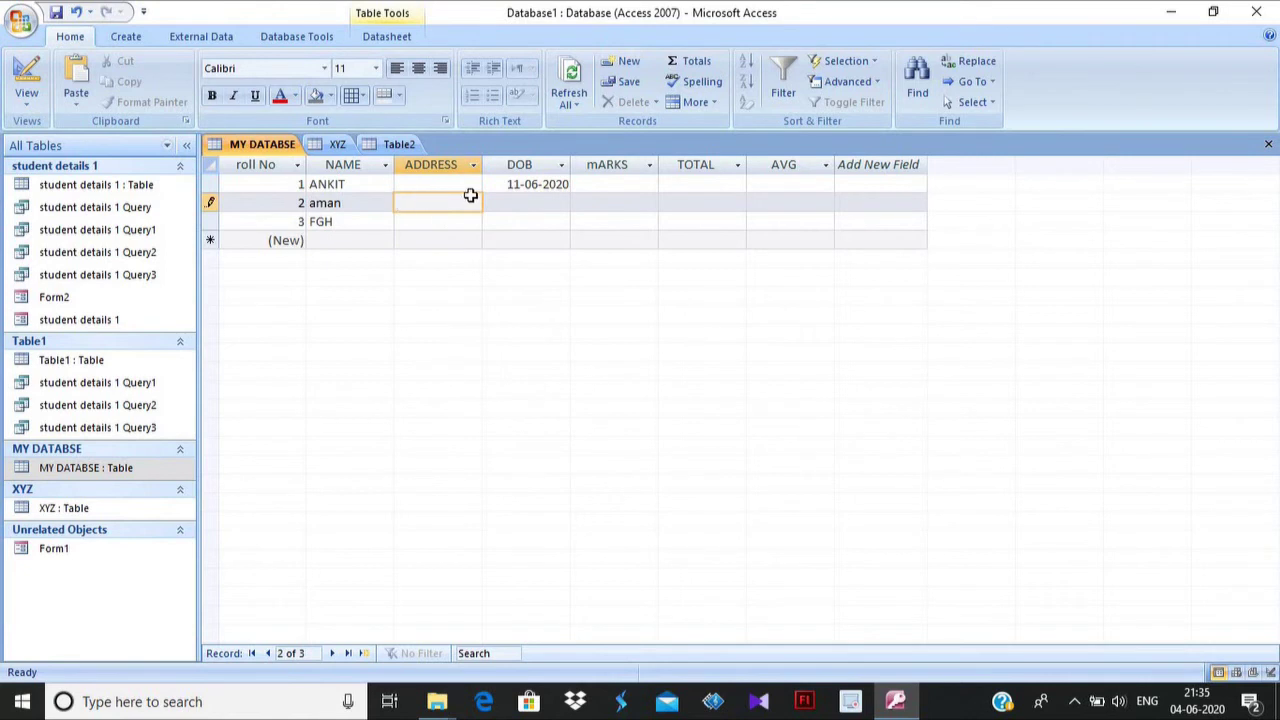
Delete the NAME entries of the roll No 2 and roll No 3 records.
click(363, 205)
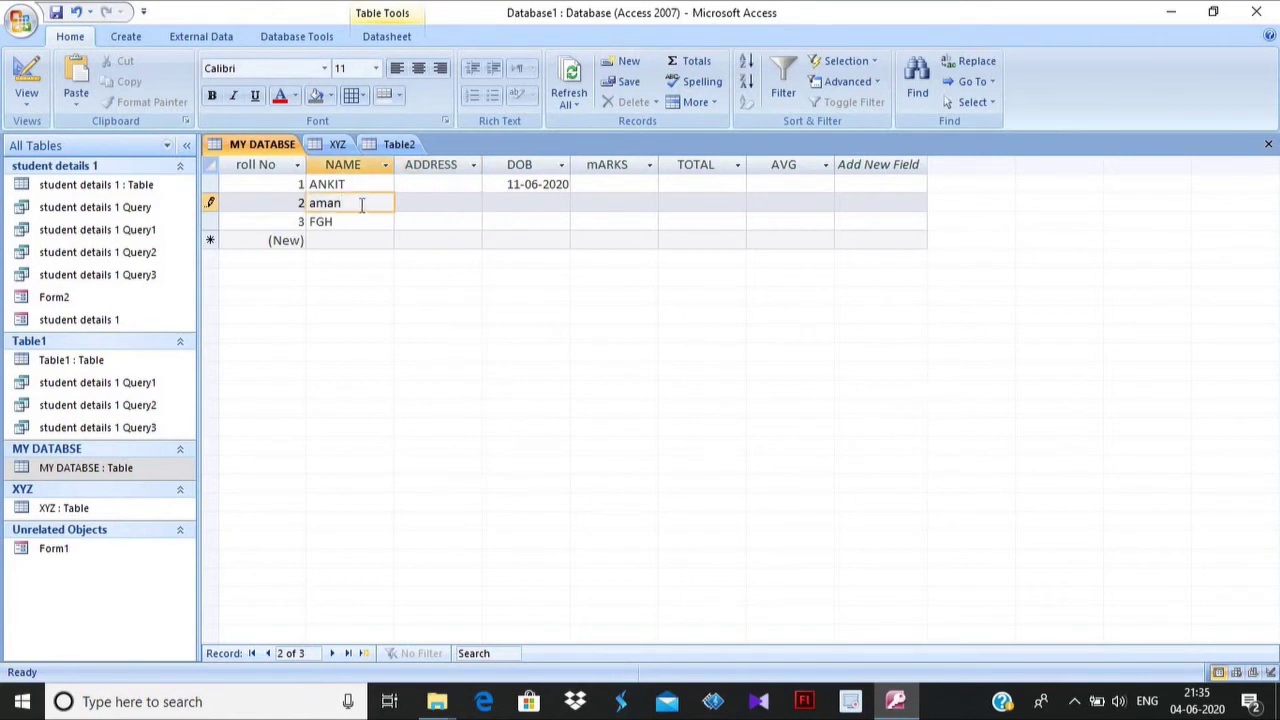
key(BackSpace)
key(BackSpace)
key(BackSpace)
key(BackSpace)
double_click(377, 222)
key(BackSpace)
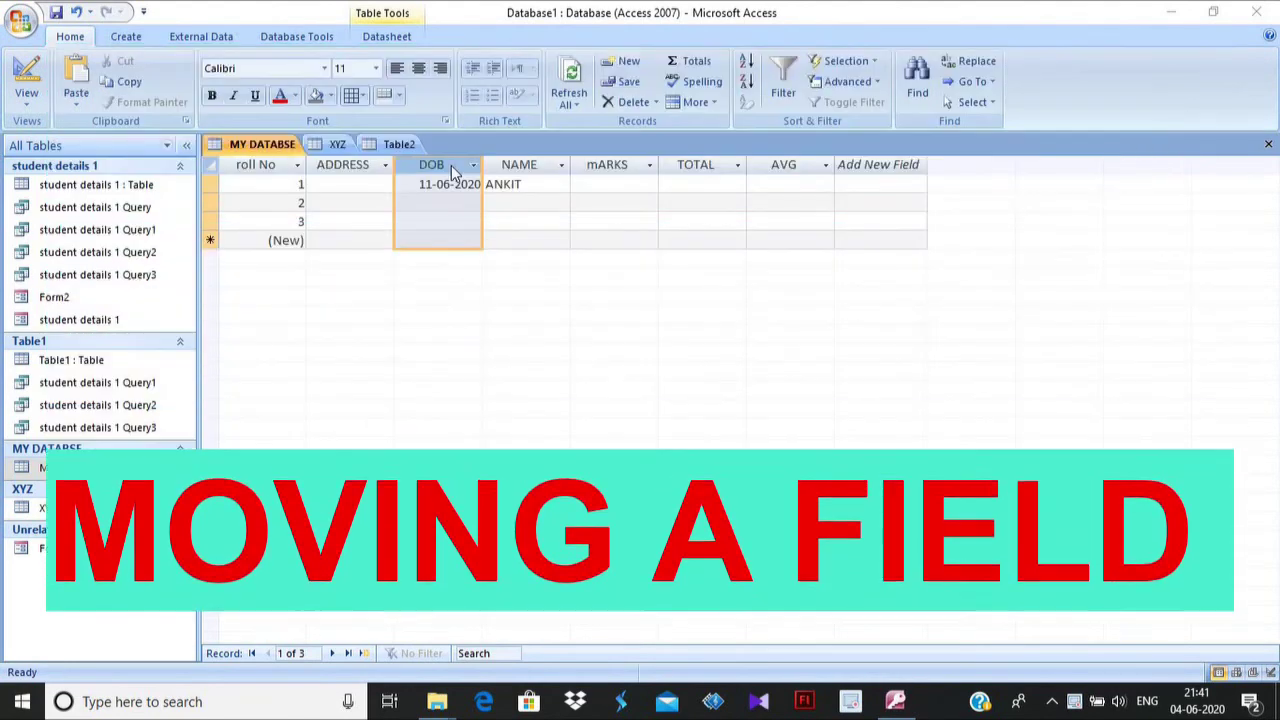
Move the ADDRESS column so that it sits between NAME and mARKS.
click(342, 166)
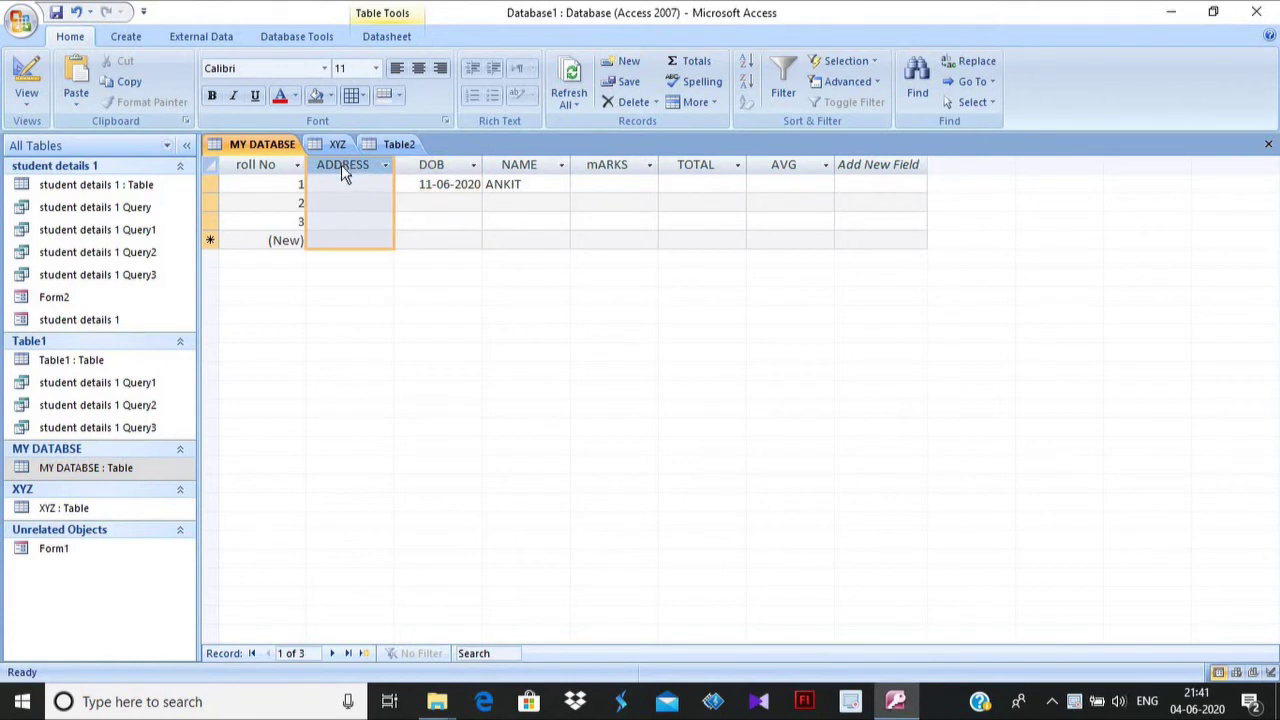
drag(342, 171, 343, 172)
drag(343, 172, 591, 206)
click(506, 162)
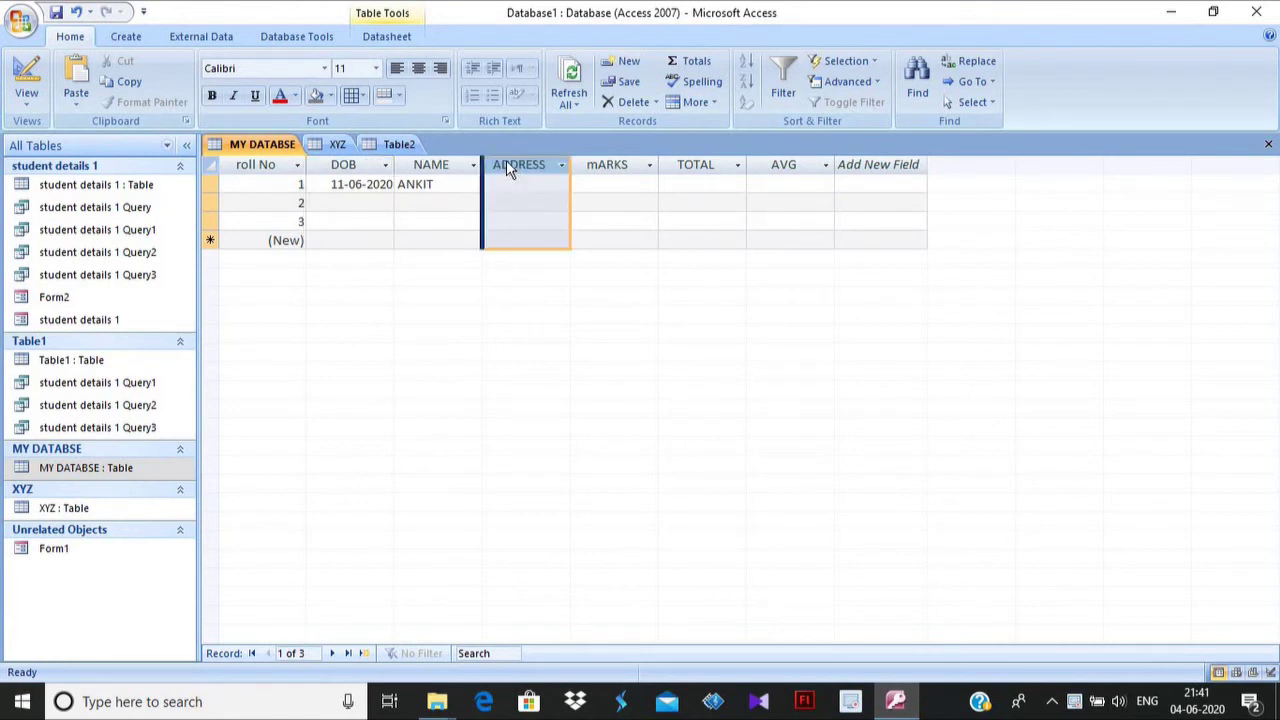
Move the NAME column so that it sits between mARKS and TOTAL.
double_click(425, 166)
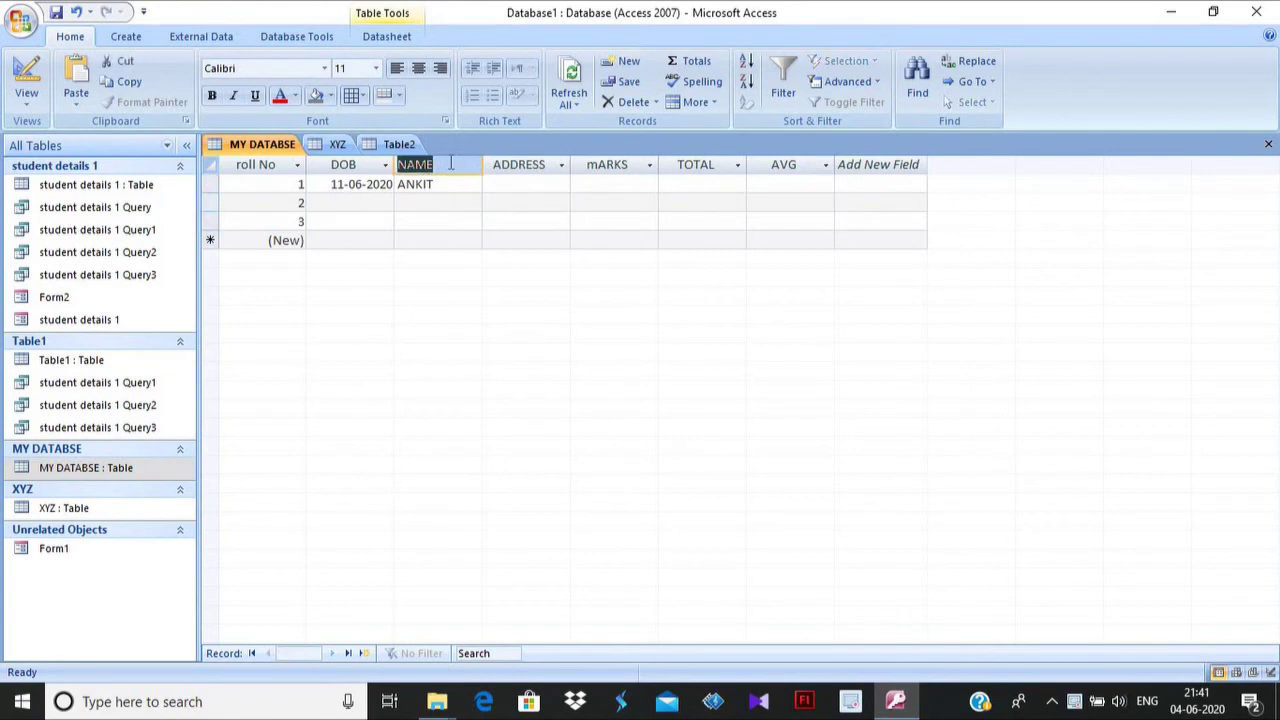
click(452, 164)
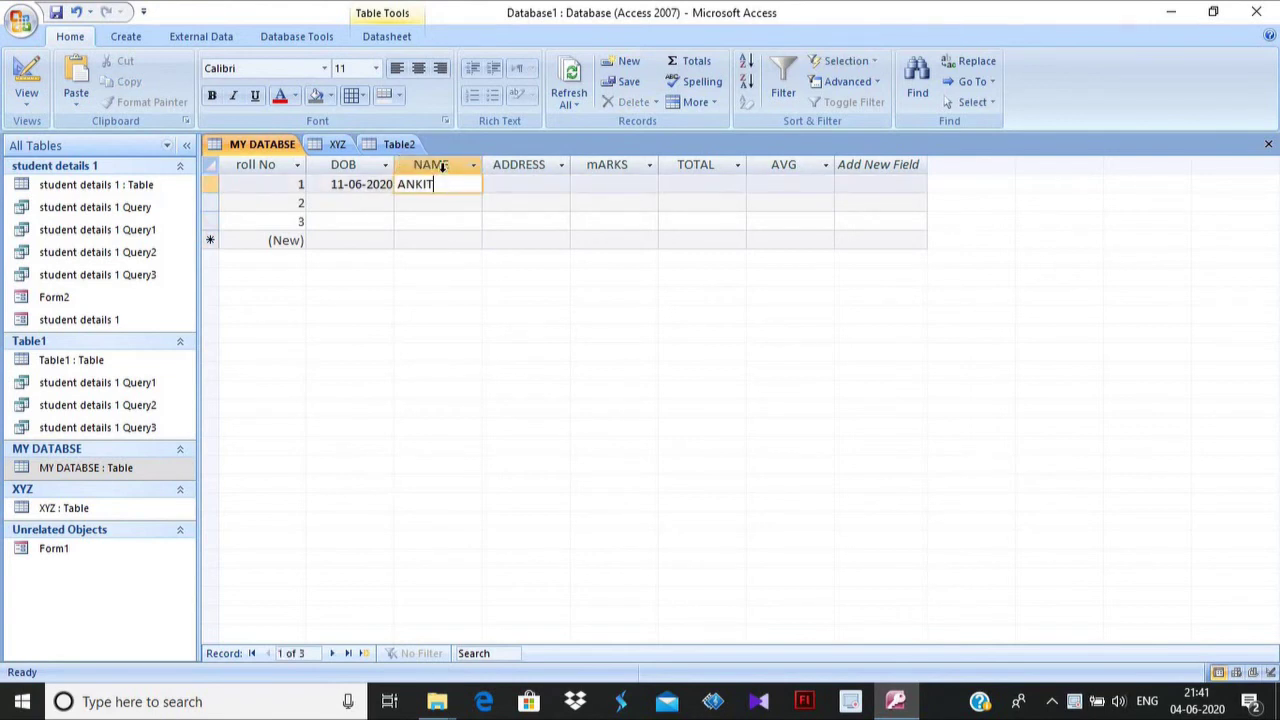
click(447, 172)
drag(446, 176, 628, 183)
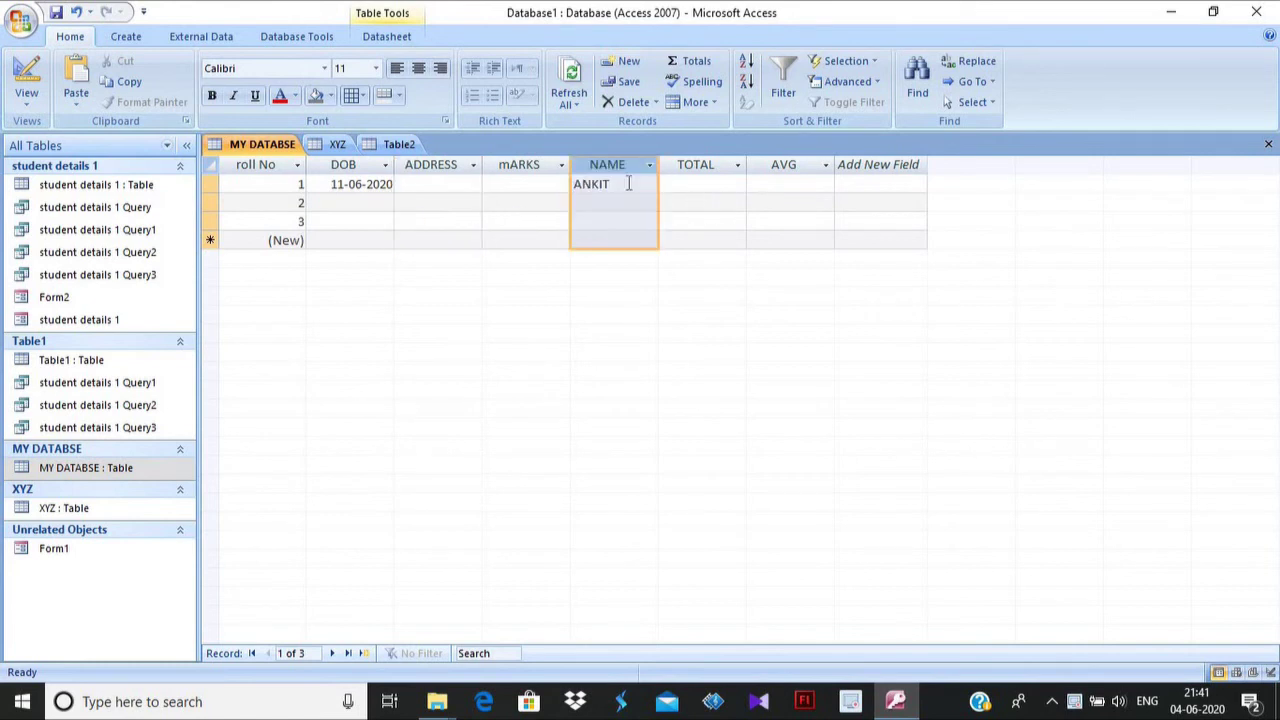
Move the ADDRESS column in front of TOTAL, and from there back to just after roll No.
click(435, 165)
drag(437, 167, 646, 206)
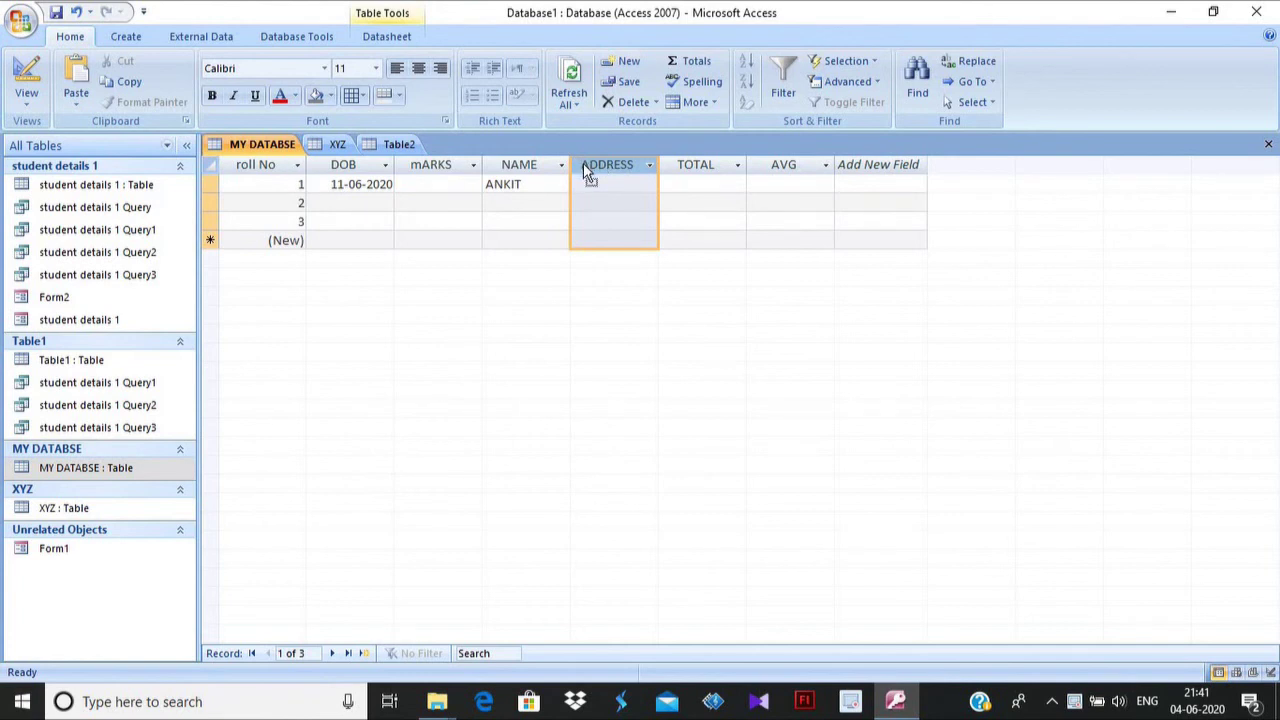
drag(583, 163, 337, 175)
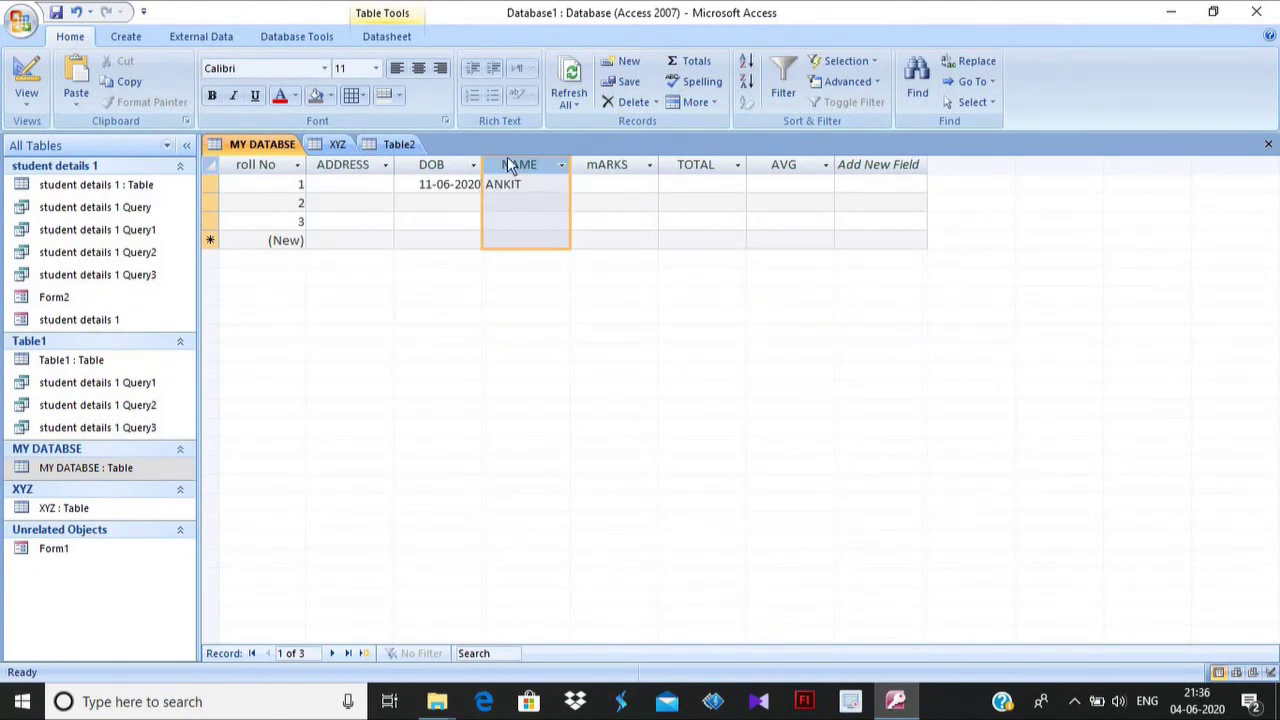
Hide the NAME column in the MY DATABSE datasheet.
click(602, 166)
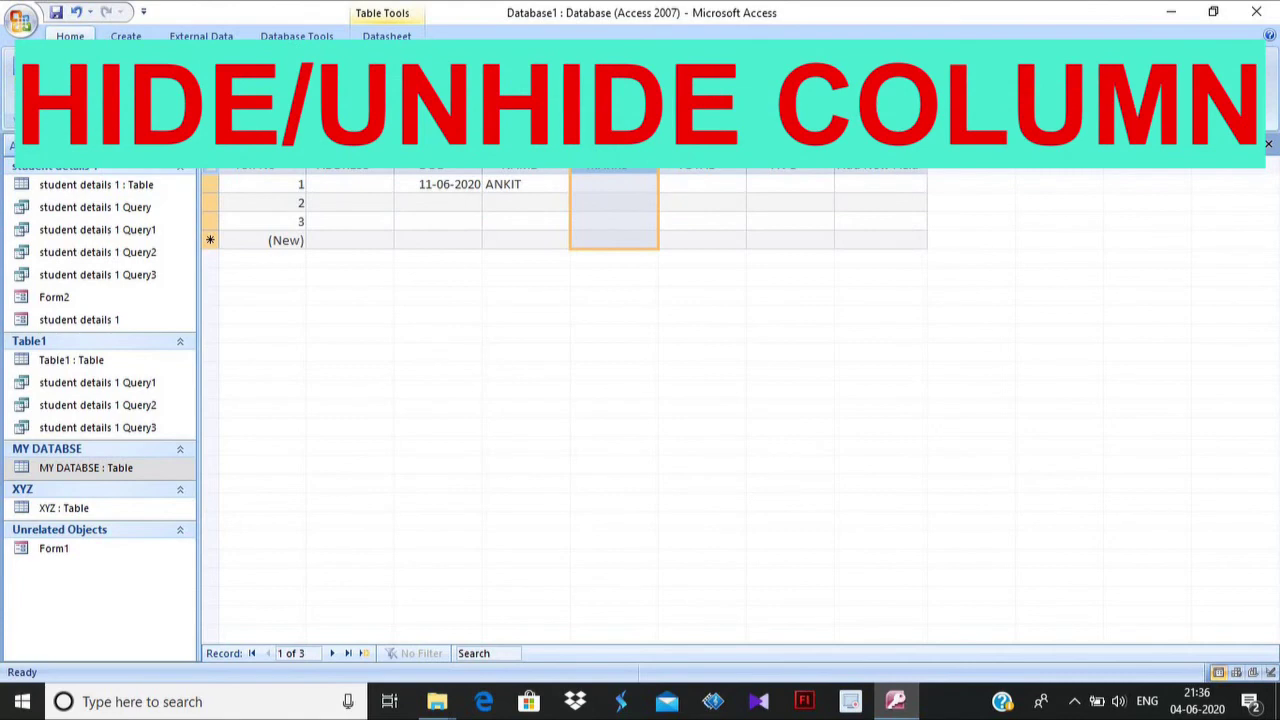
click(528, 166)
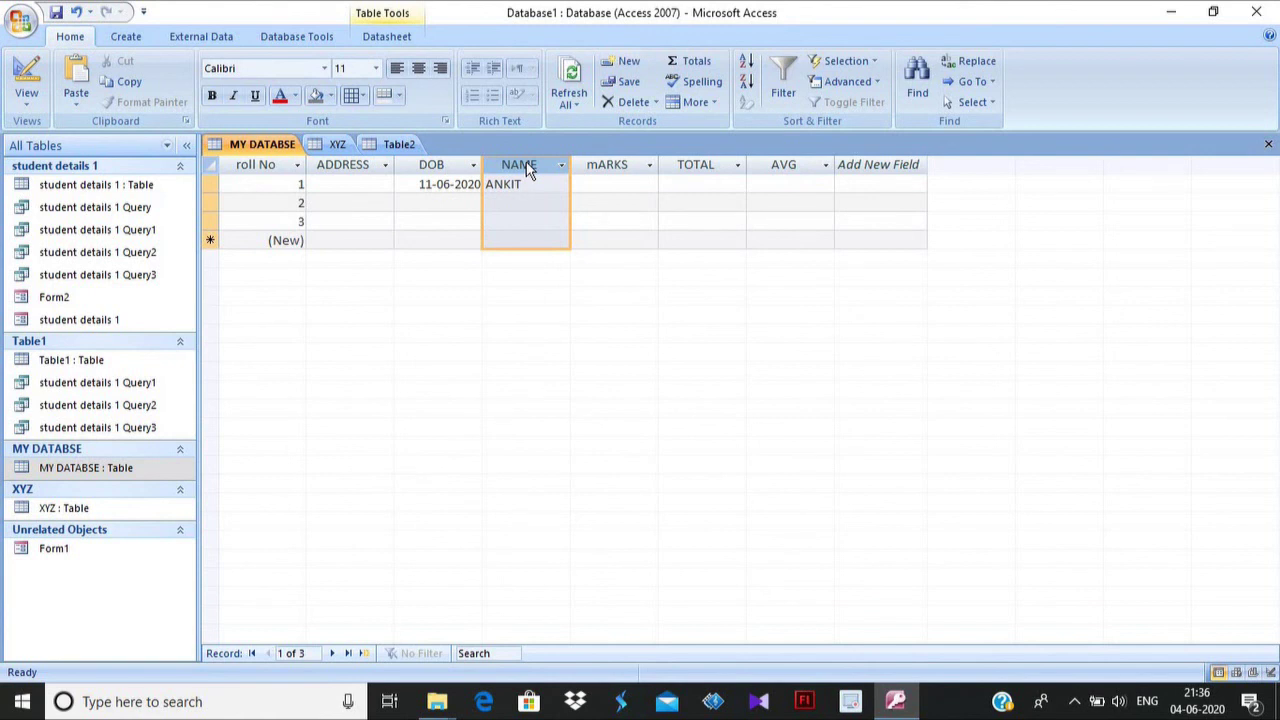
right_click(528, 170)
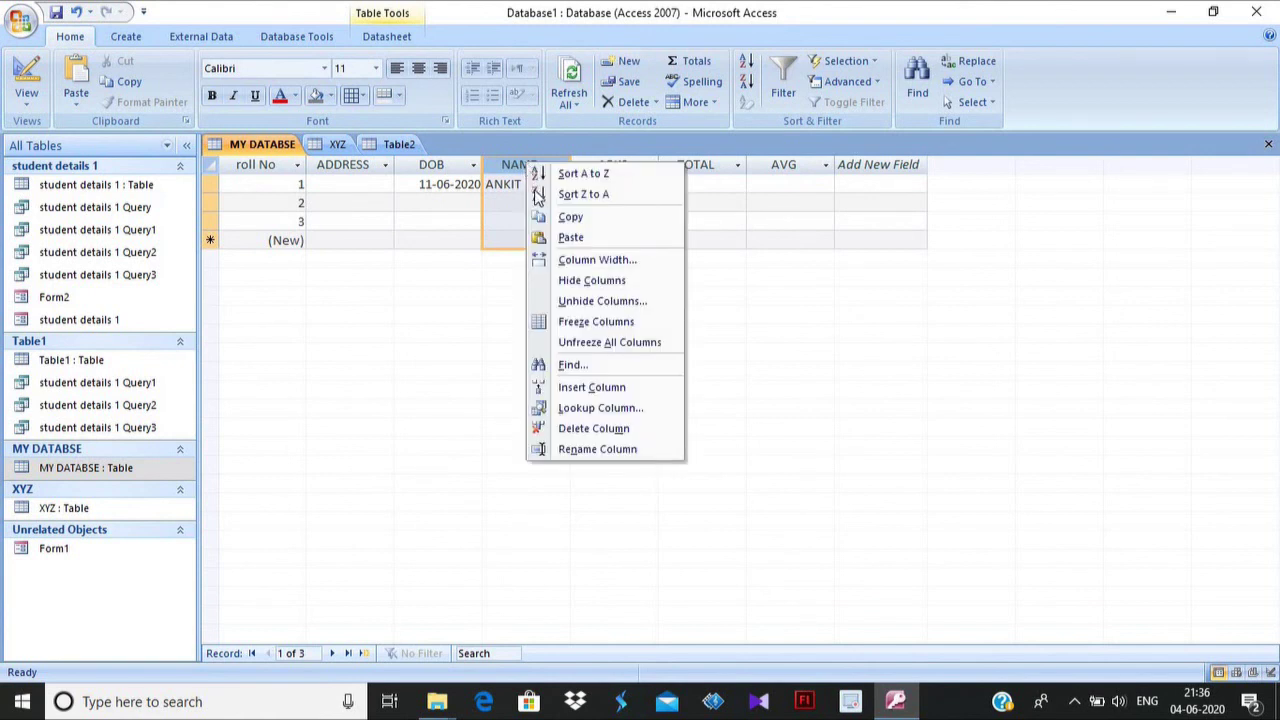
click(562, 290)
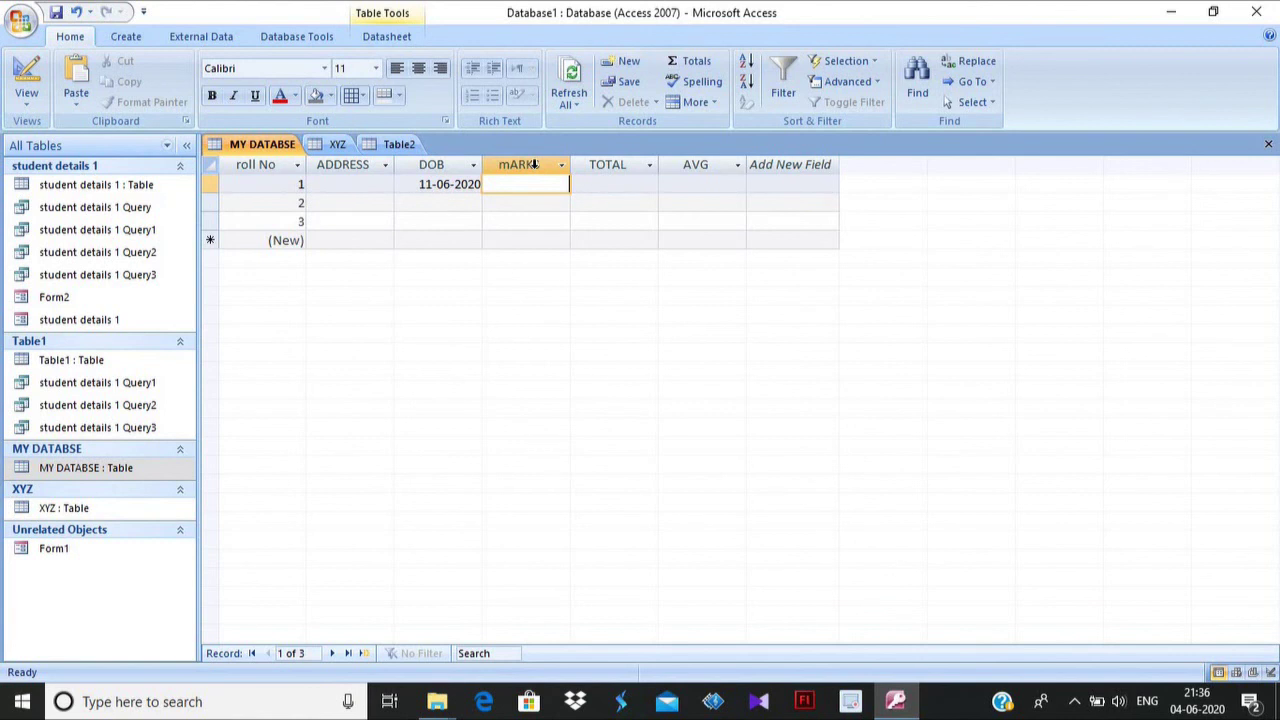
Unhide the NAME column through the Unhide Columns list and close the list.
right_click(438, 164)
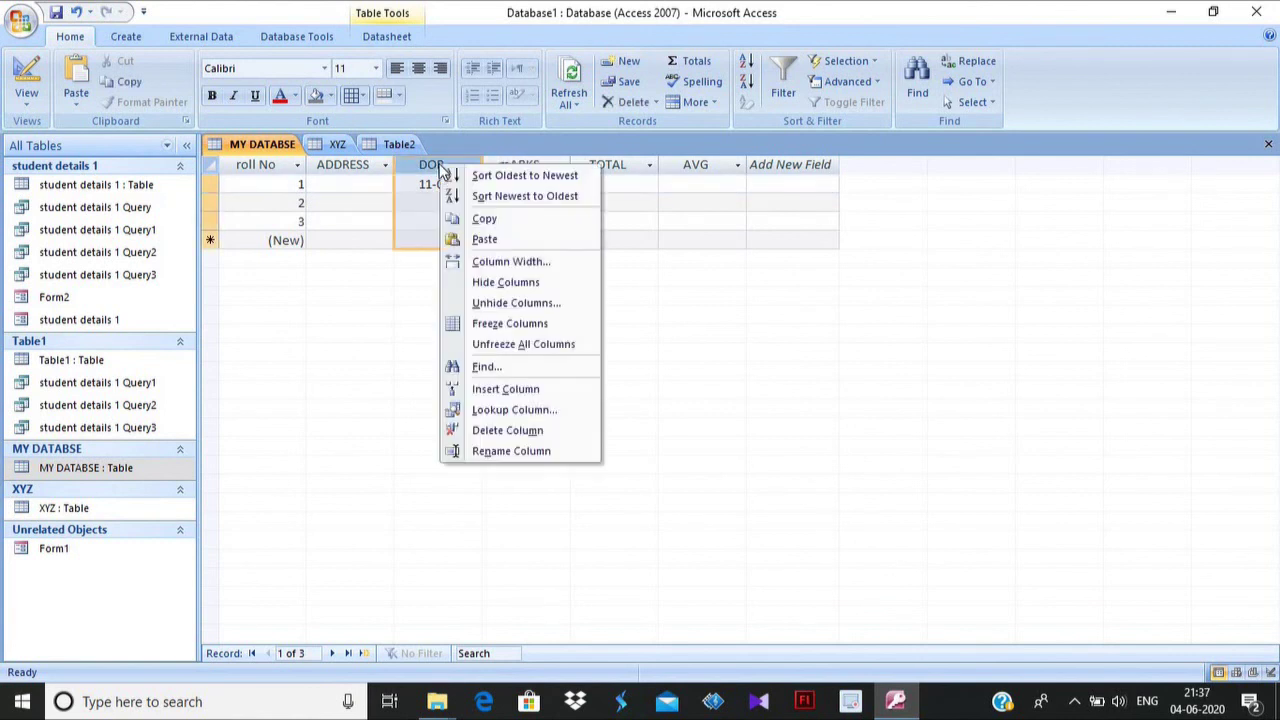
click(497, 302)
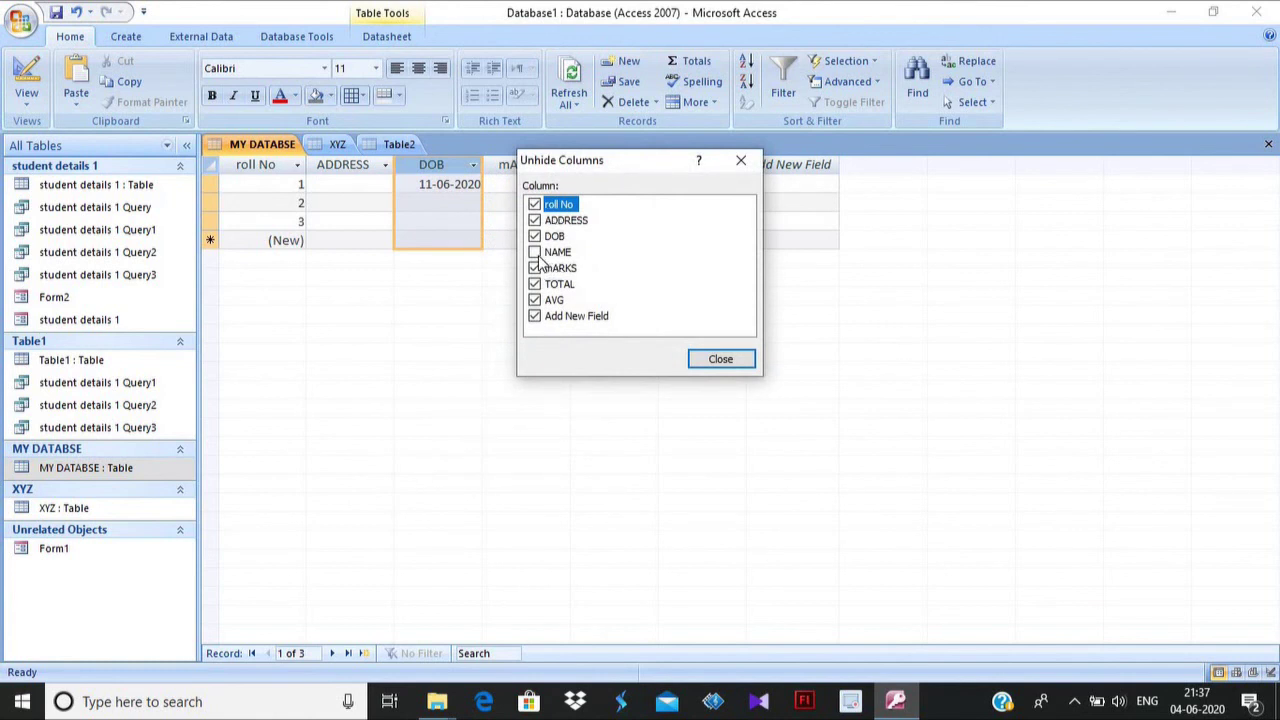
click(536, 253)
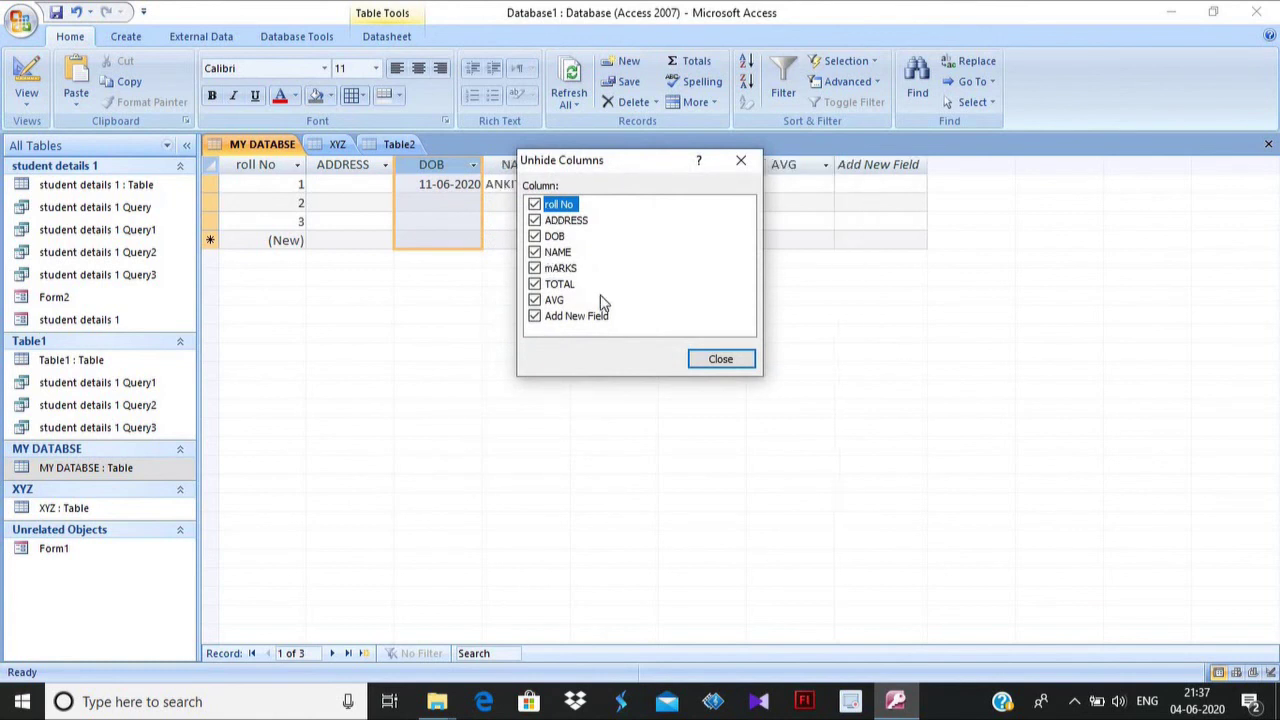
click(708, 358)
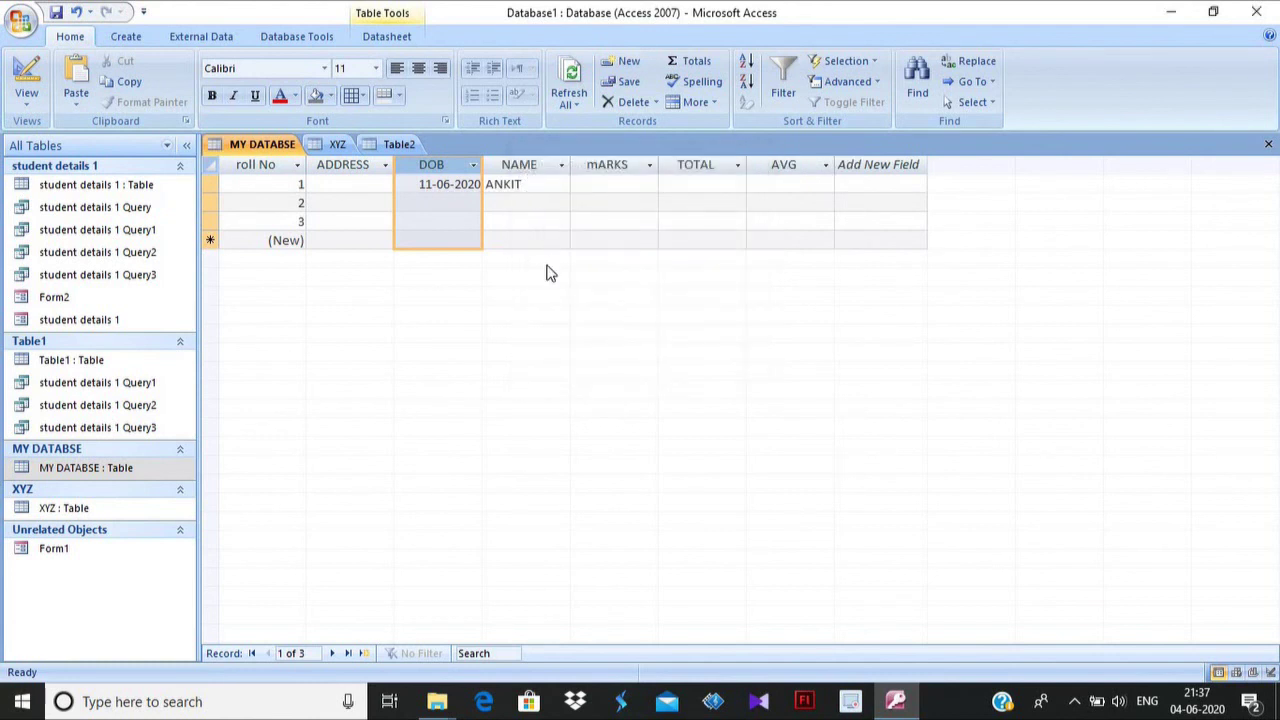